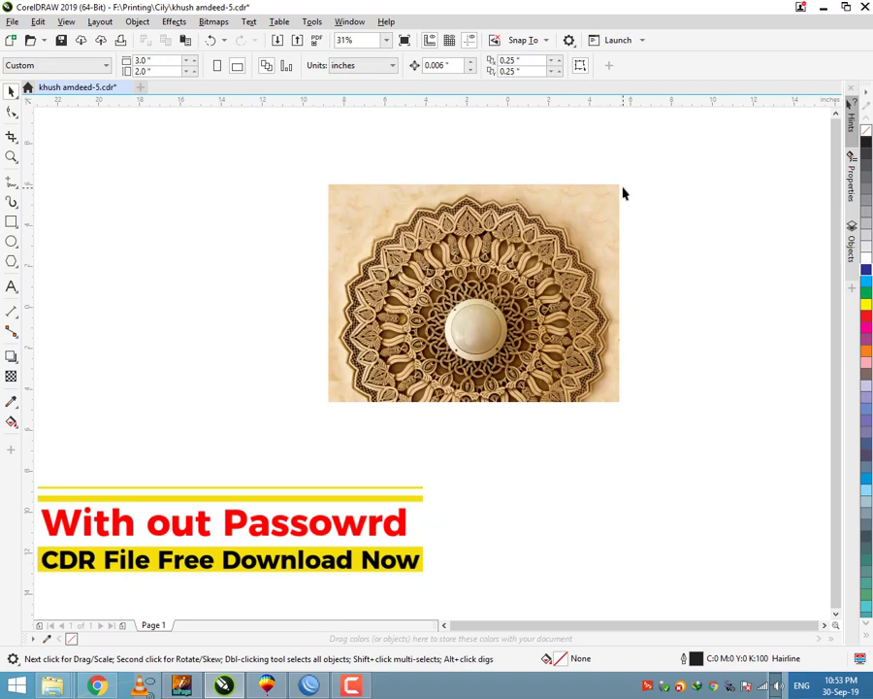
Shrink the carved ornament picture and set its size to 3.0 by 2.0 inches.
{"action": "left_click", "coordinate": [616, 189]}
{"action": "left_click_drag", "start_coordinate": [621, 180], "coordinate": [561, 242]}
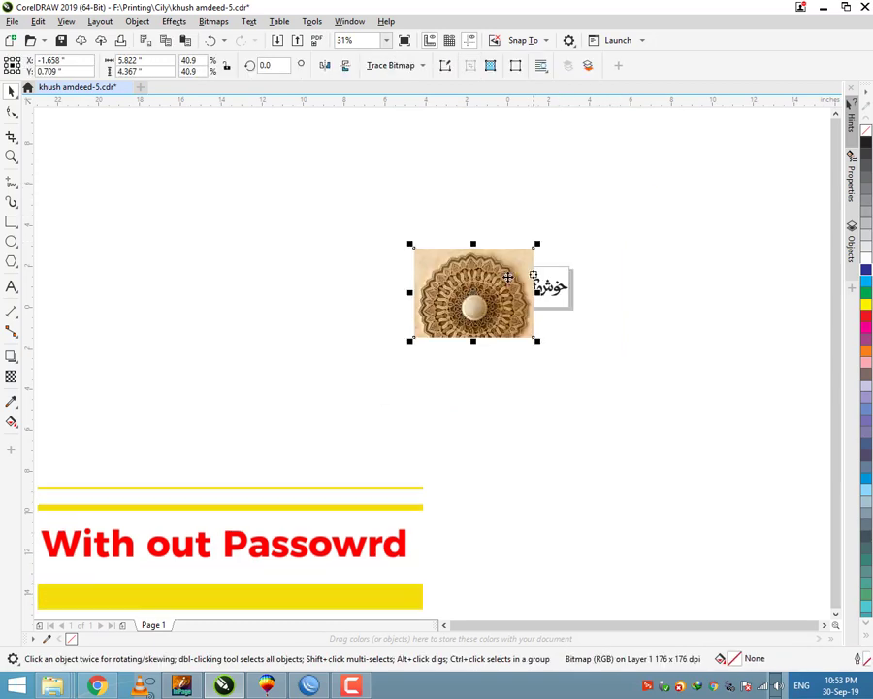
{"action": "scroll", "coordinate": [498, 272], "scroll_direction": "up", "scroll_amount": 1}
{"action": "left_click_drag", "start_coordinate": [155, 61], "coordinate": [42, 71]}
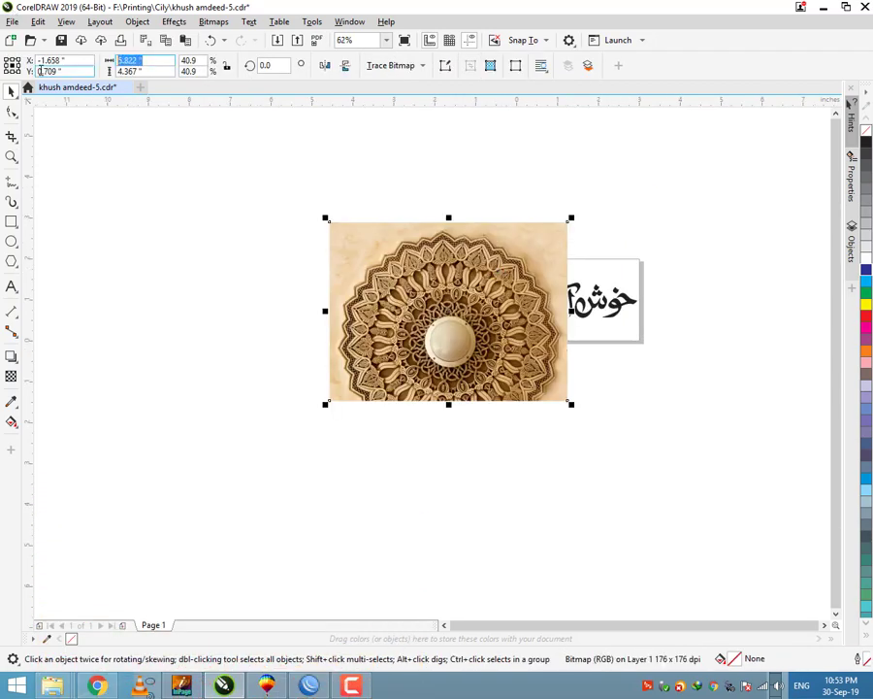
{"action": "type", "text": "3"}
{"action": "key", "text": "Tab"}
{"action": "type", "text": "2"}
{"action": "key", "text": "Return"}
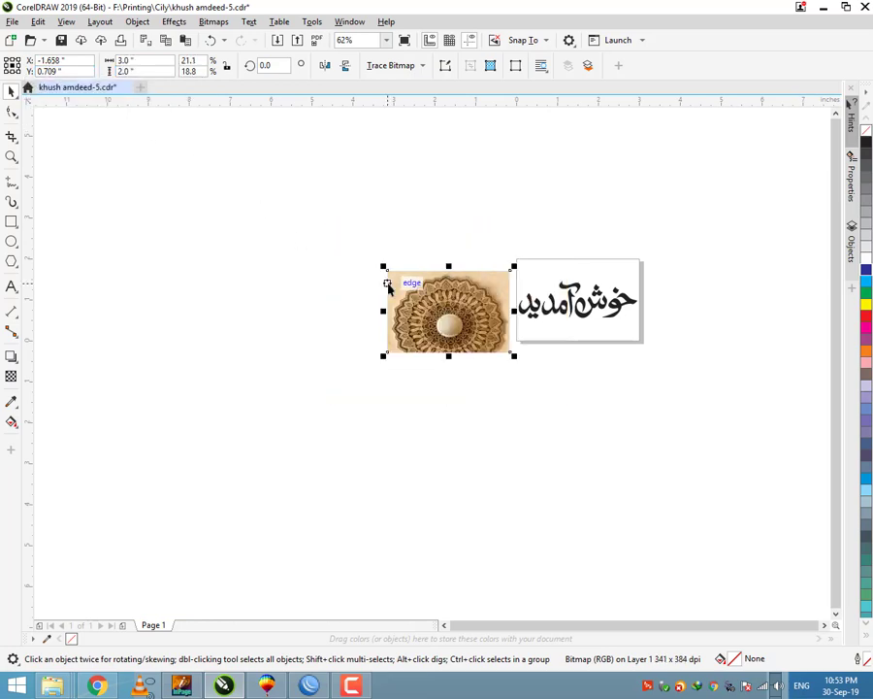
Center the ornament picture on the page and add a page-sized rectangle frame of 3.0 by 2.0 inches.
{"action": "key", "text": "p"}
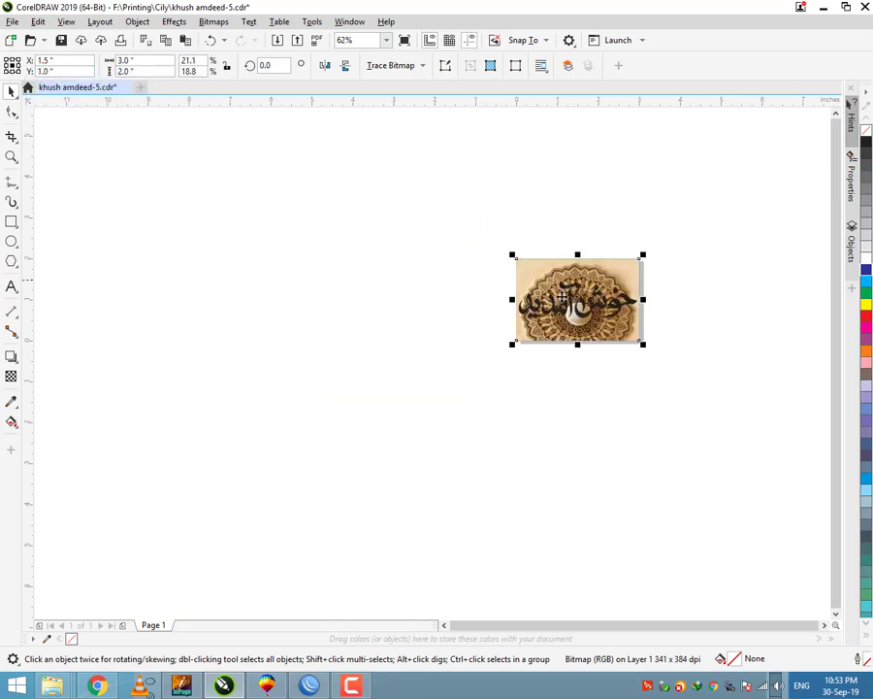
{"action": "key", "text": "shift+F2"}
{"action": "left_click", "coordinate": [107, 244]}
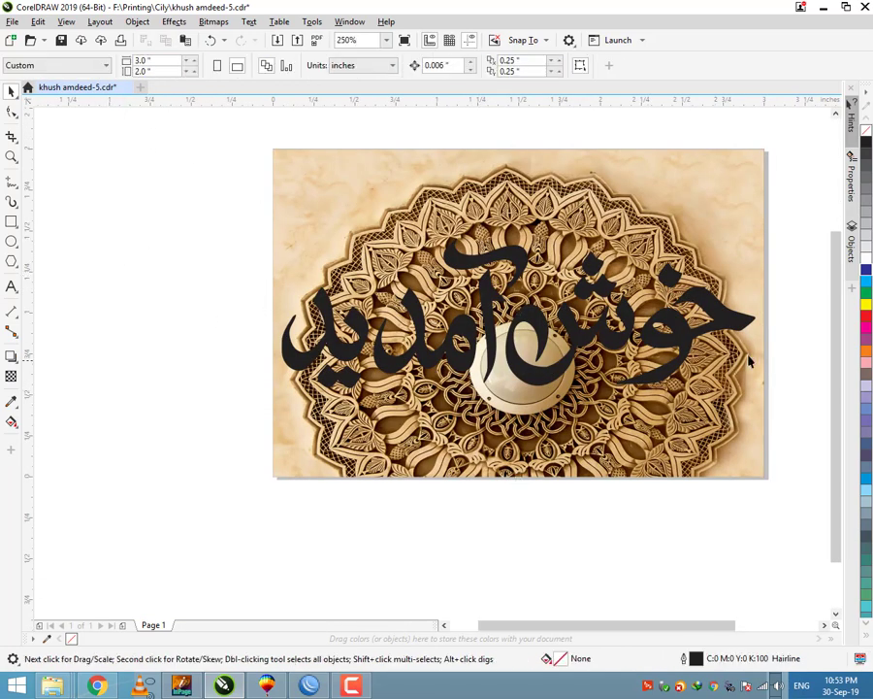
{"action": "scroll", "coordinate": [748, 357], "scroll_direction": "up", "scroll_amount": 1}
{"action": "scroll", "coordinate": [414, 304], "scroll_direction": "down", "scroll_amount": 1}
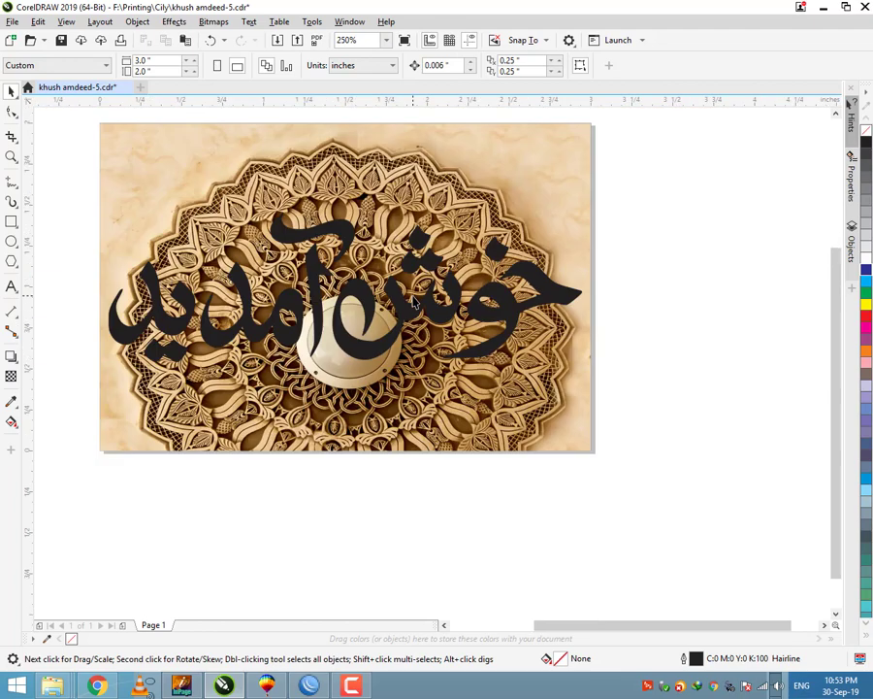
{"action": "double_click", "coordinate": [13, 223]}
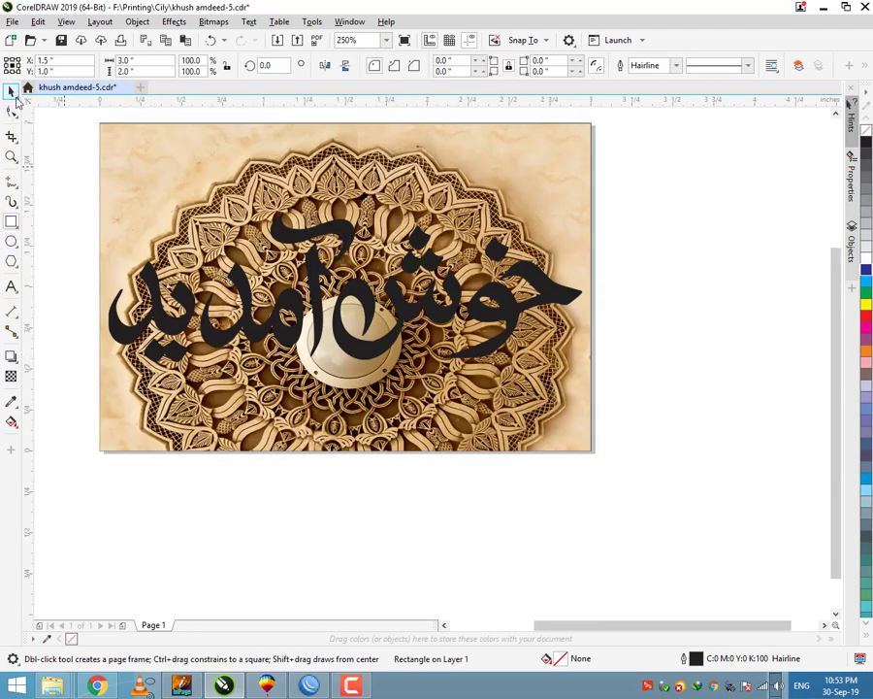
{"action": "left_click", "coordinate": [14, 95]}
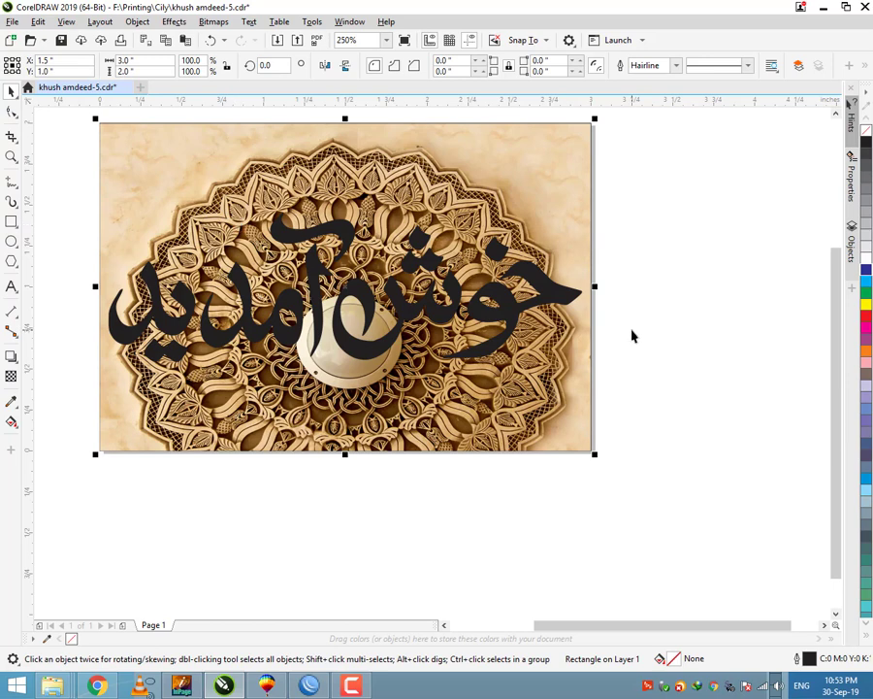
{"action": "left_click", "coordinate": [549, 236]}
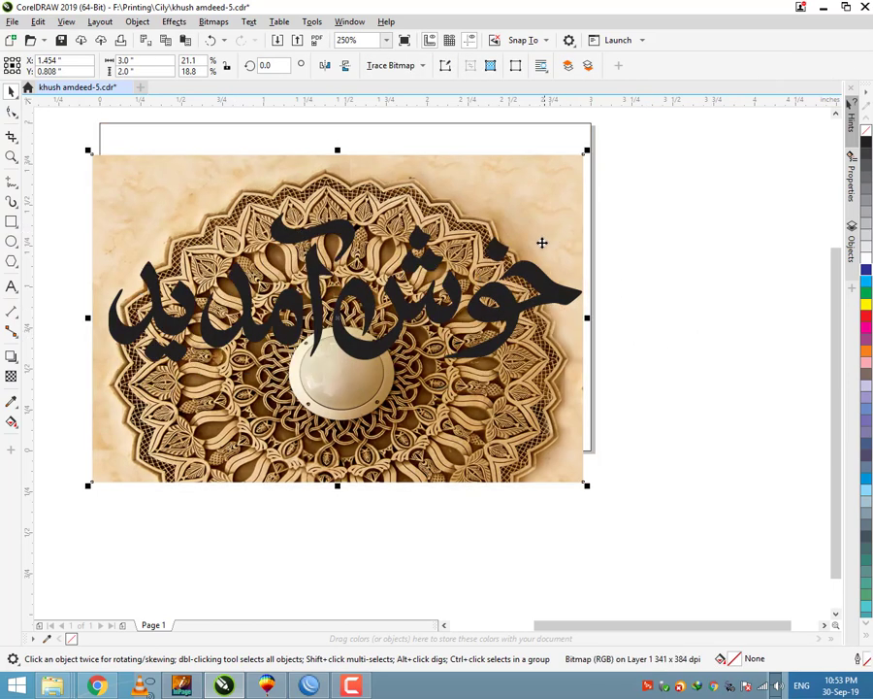
{"action": "right_click", "coordinate": [534, 189]}
{"action": "left_click", "coordinate": [549, 202]}
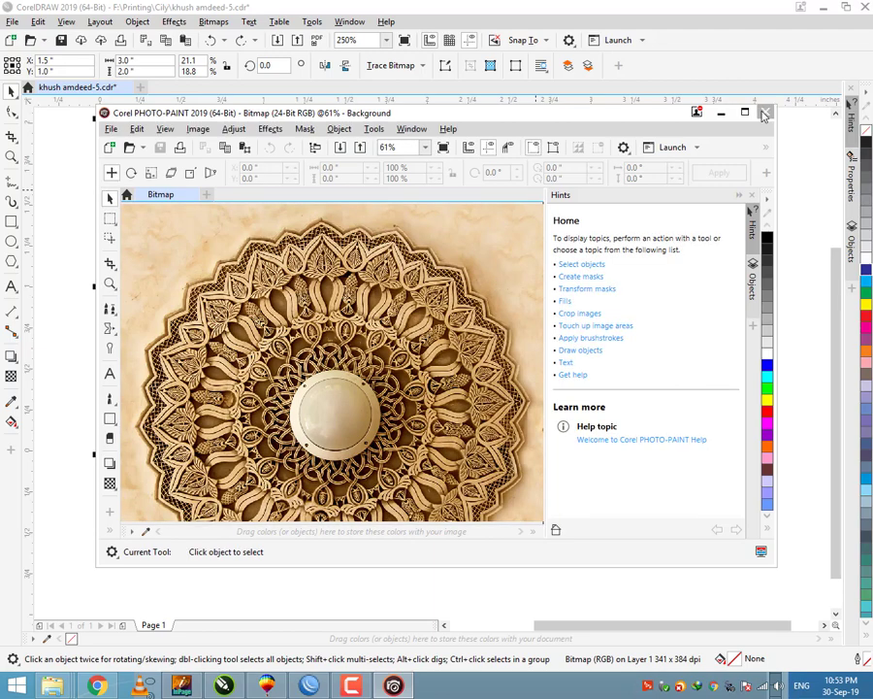
{"action": "left_click", "coordinate": [763, 115]}
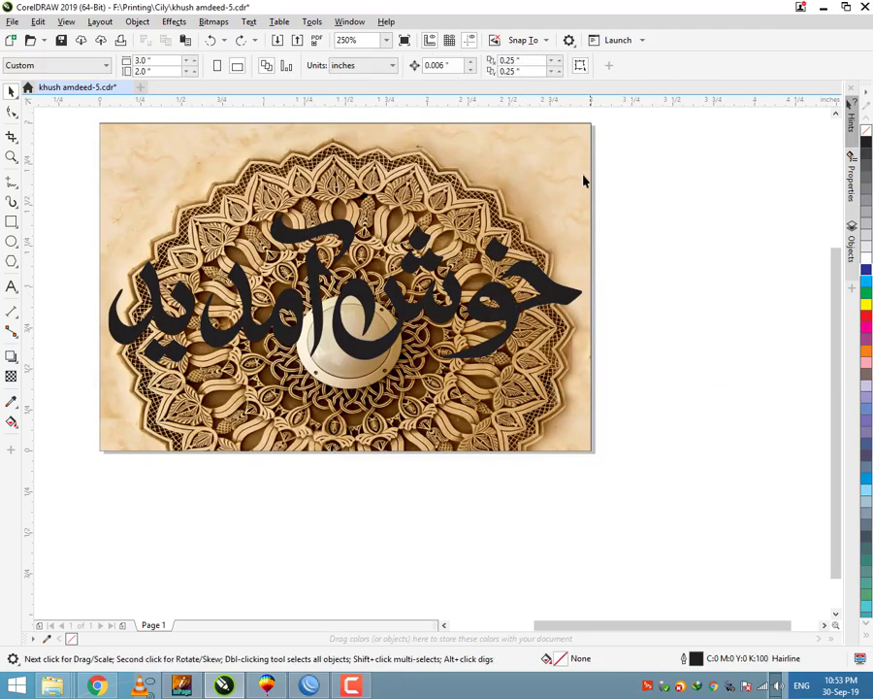
PowerClip the ornament picture inside the page-sized rectangle and remove the rectangle's outline.
{"action": "left_click_drag", "start_coordinate": [542, 157], "coordinate": [536, 244]}
{"action": "right_click", "coordinate": [533, 240]}
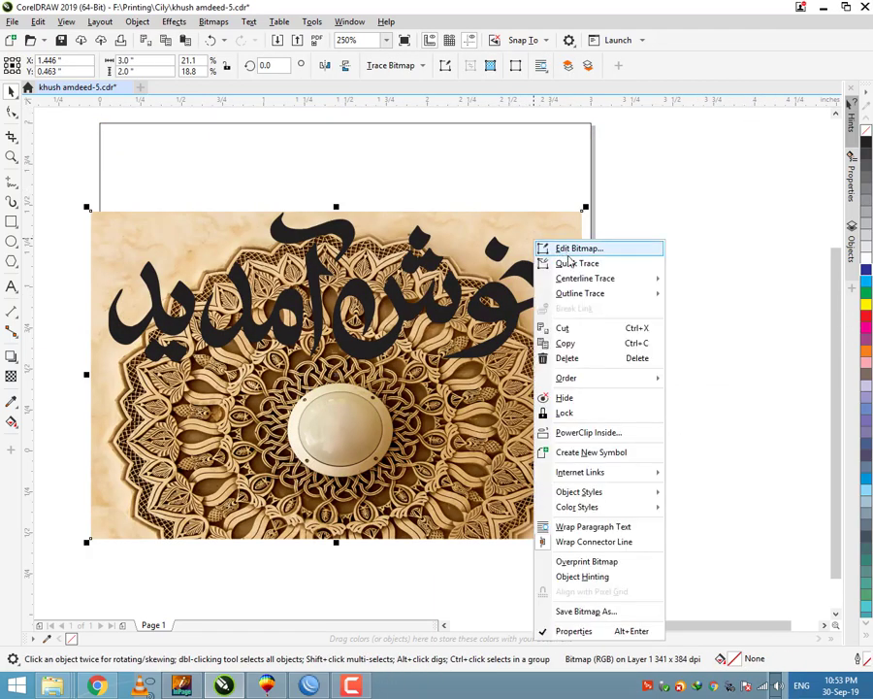
{"action": "left_click", "coordinate": [588, 431]}
{"action": "left_click", "coordinate": [459, 139]}
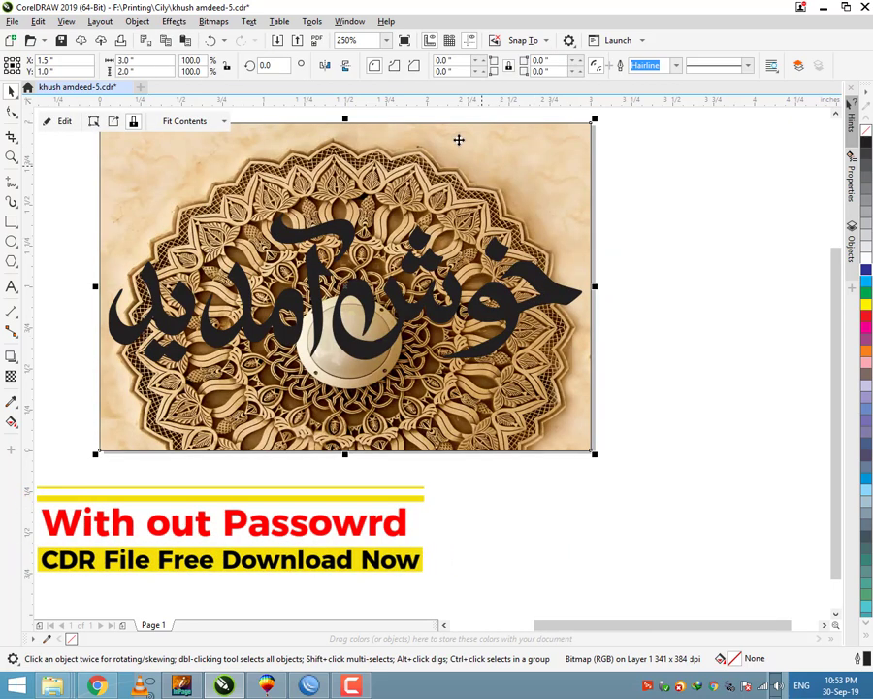
{"action": "left_click", "coordinate": [614, 345]}
{"action": "left_click", "coordinate": [542, 204]}
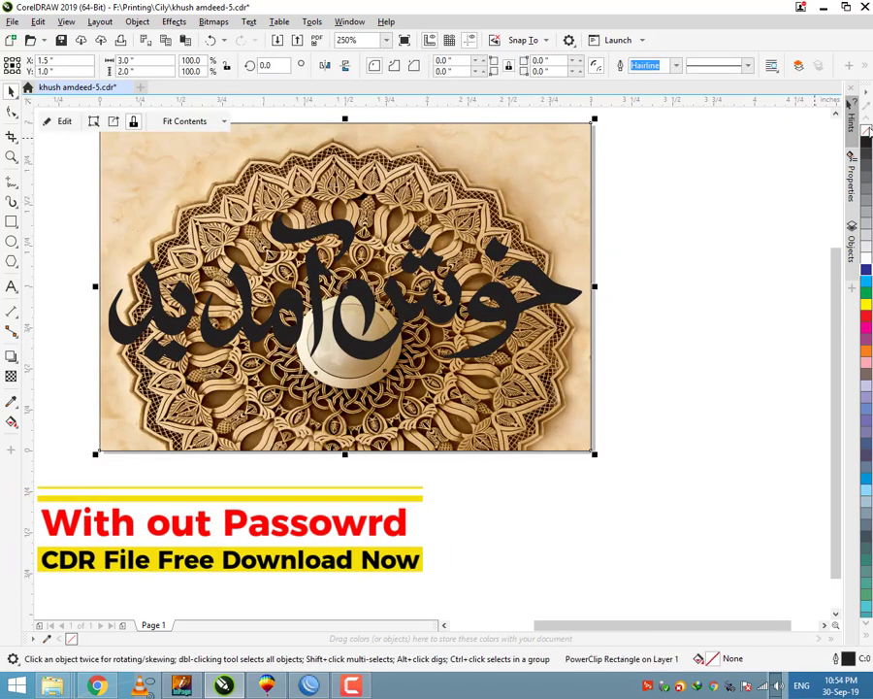
{"action": "left_click", "coordinate": [721, 195]}
{"action": "left_click", "coordinate": [11, 223]}
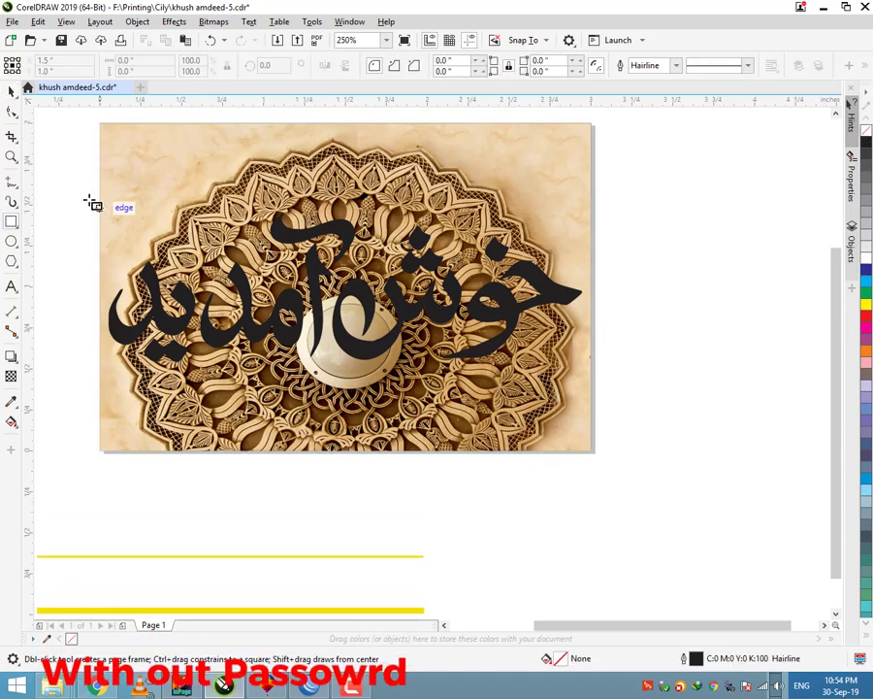
{"action": "left_click_drag", "start_coordinate": [83, 197], "coordinate": [88, 245]}
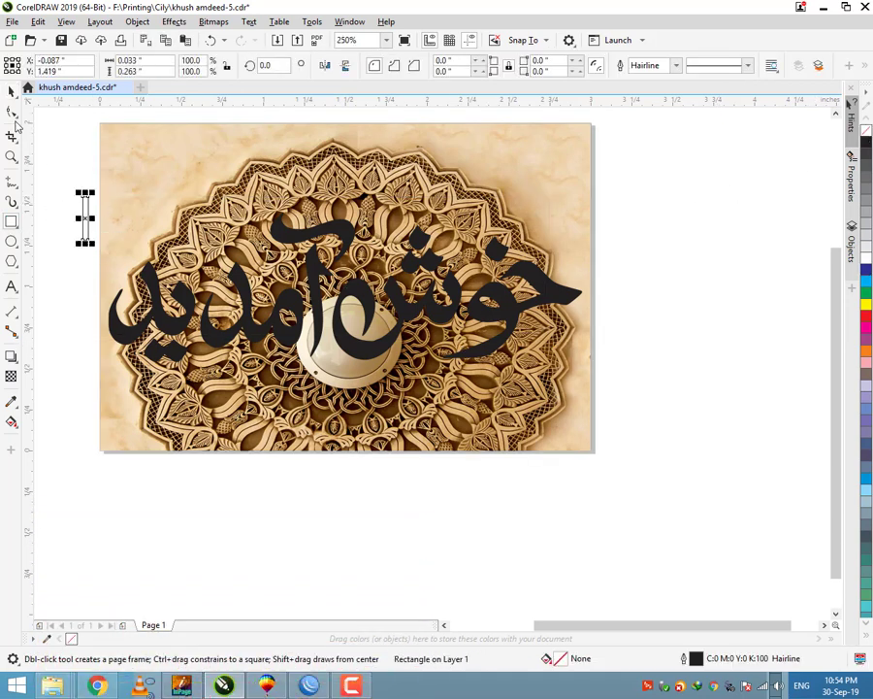
{"action": "key", "text": "Delete"}
{"action": "left_click", "coordinate": [12, 90]}
Fill the black calligraphy with red and resize it about its center to about 2.82 by 0.97 inches.
{"action": "left_click", "coordinate": [213, 194]}
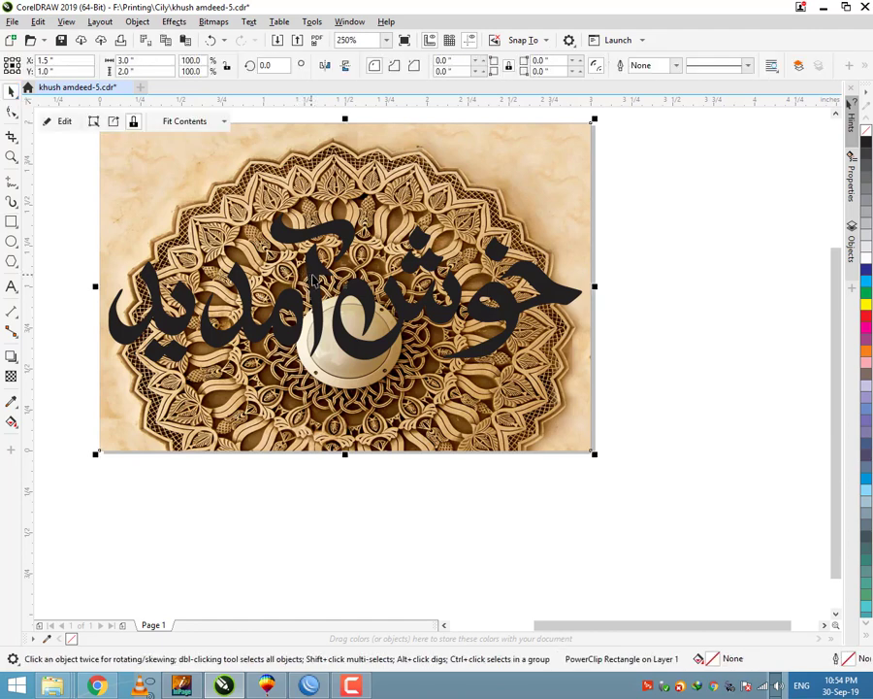
{"action": "left_click", "coordinate": [317, 274]}
{"action": "left_click", "coordinate": [866, 316]}
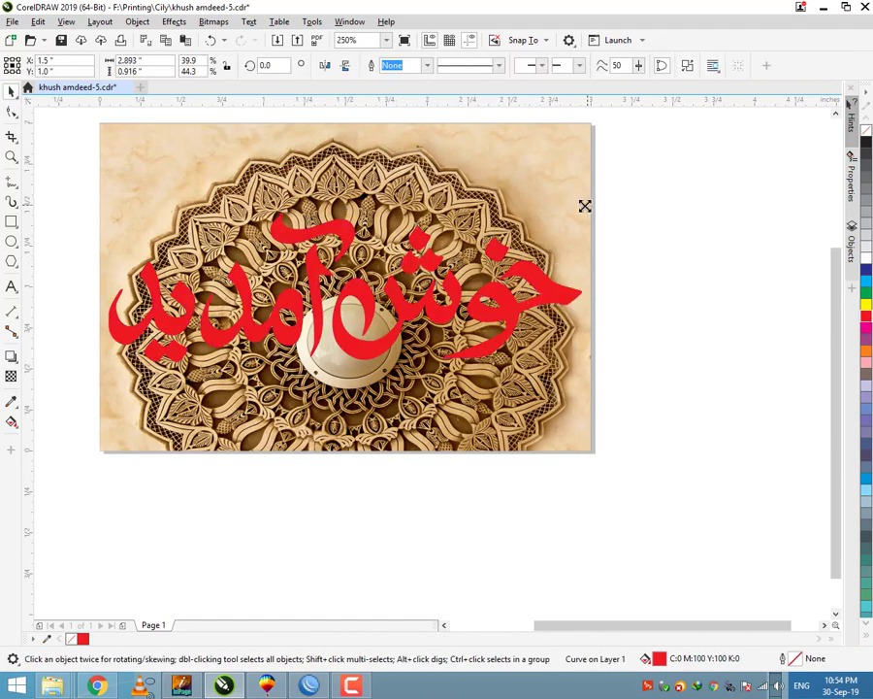
{"action": "left_click_drag", "start_coordinate": [585, 206], "coordinate": [579, 210]}
{"action": "left_click_drag", "start_coordinate": [345, 365], "coordinate": [344, 370]}
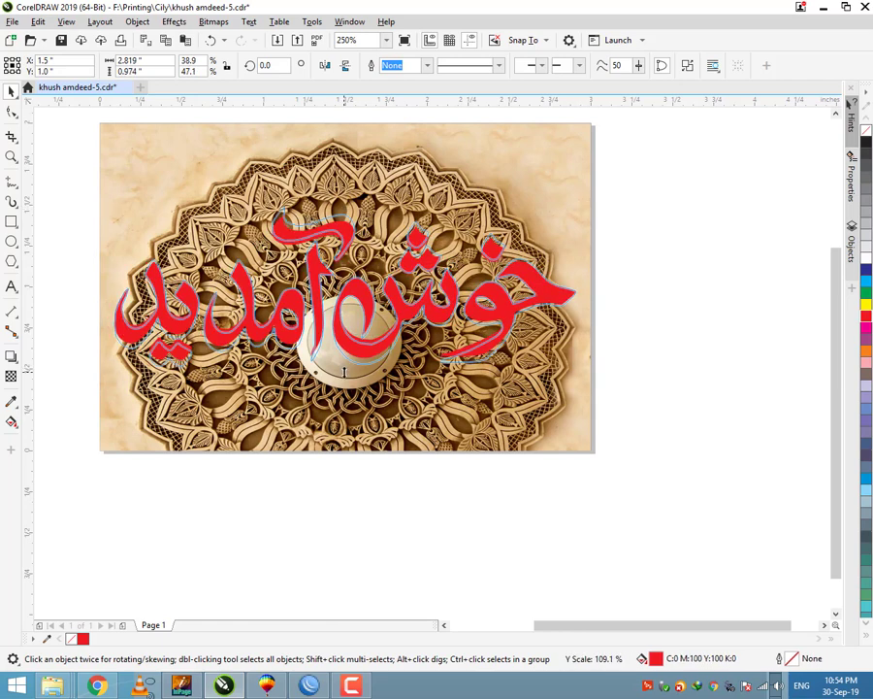
Undo the blue outline on the calligraphy and fill the lettering with blue instead.
{"action": "key", "text": "Down"}
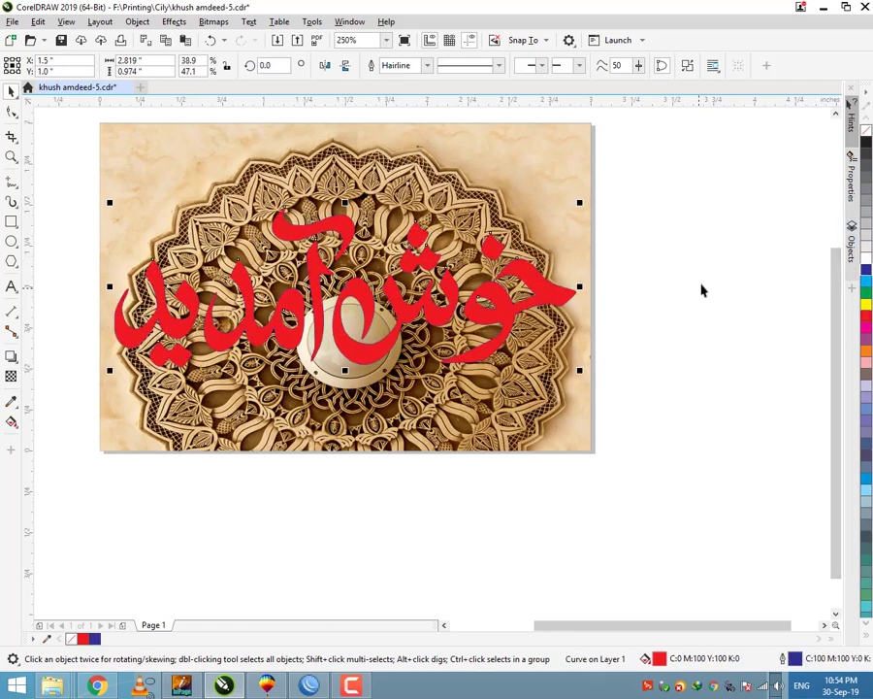
{"action": "key", "text": "ctrl+z"}
{"action": "left_click", "coordinate": [865, 271]}
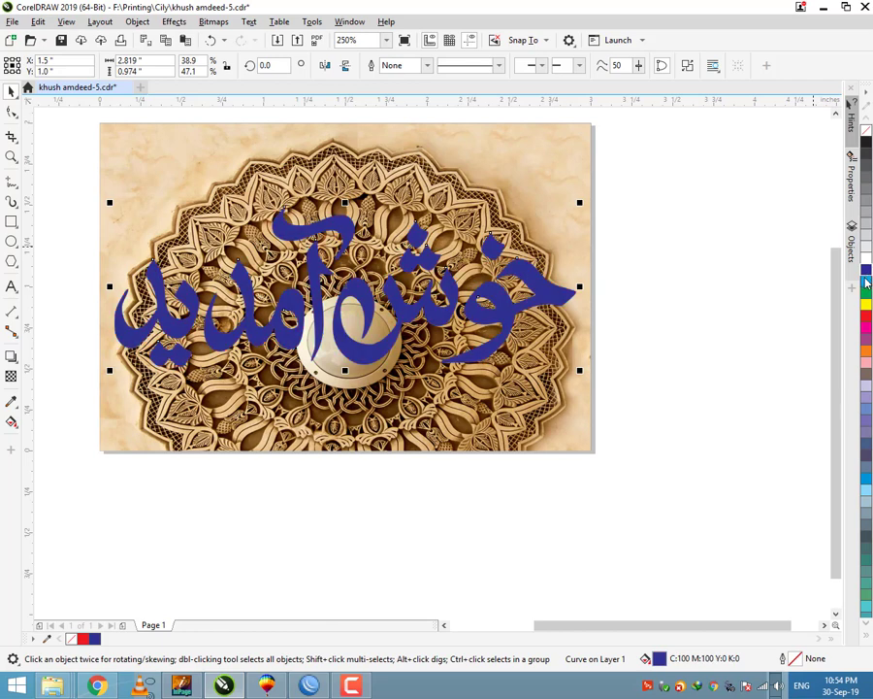
Give the calligraphy a 10 pt cyan outline placed behind the fill.
{"action": "left_click", "coordinate": [427, 65]}
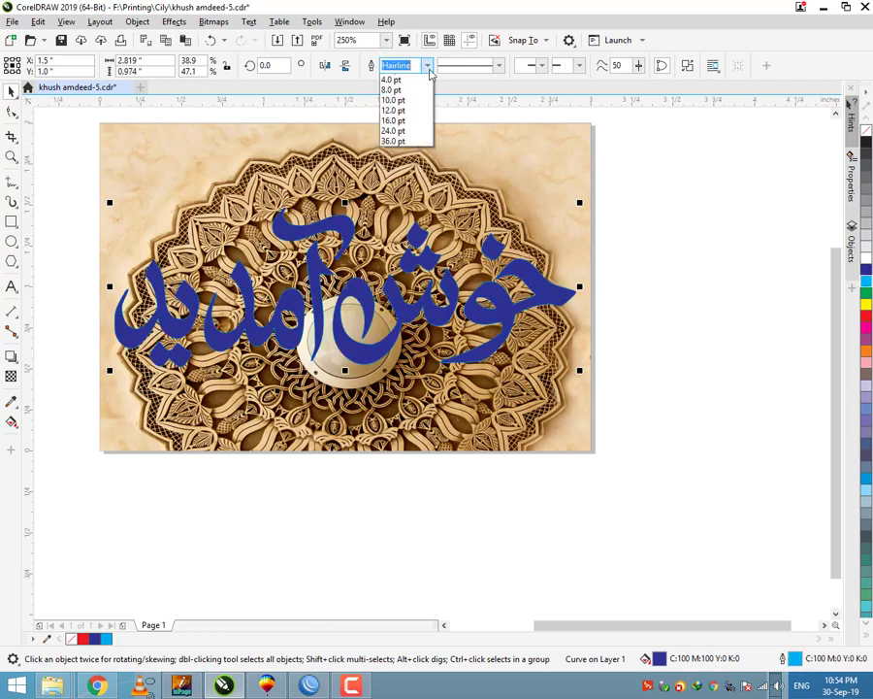
{"action": "left_click", "coordinate": [408, 184]}
{"action": "double_click", "coordinate": [782, 658]}
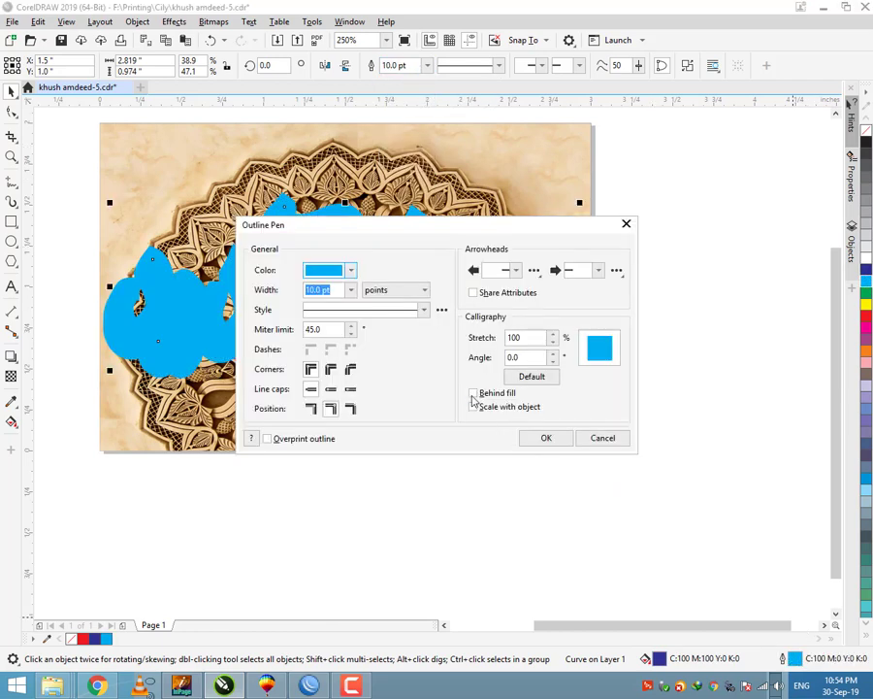
{"action": "left_click", "coordinate": [485, 393]}
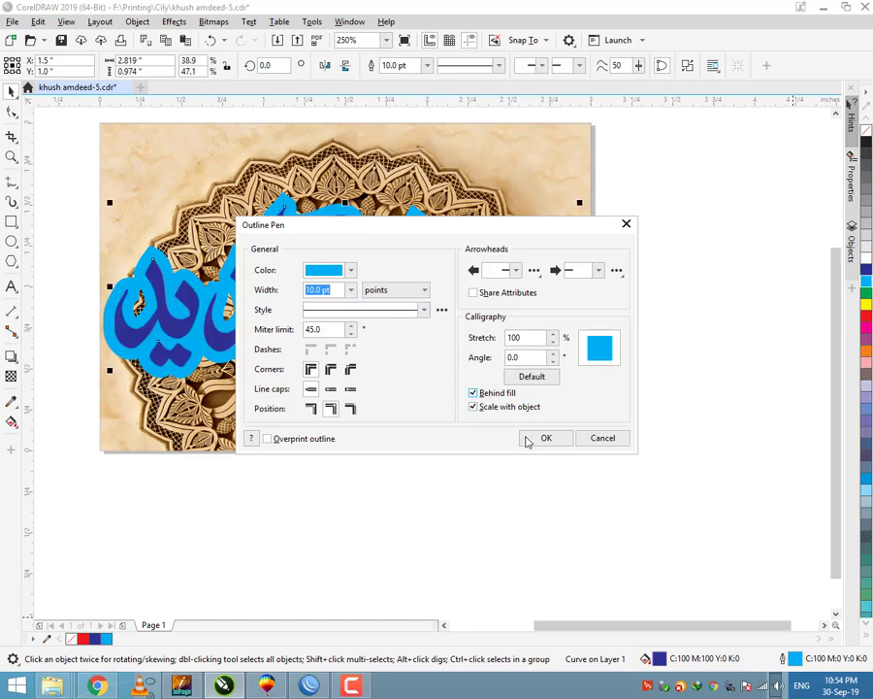
{"action": "left_click", "coordinate": [532, 438]}
Fill the calligraphy with cyan and set its outline width to 8 pt.
{"action": "left_click", "coordinate": [866, 281]}
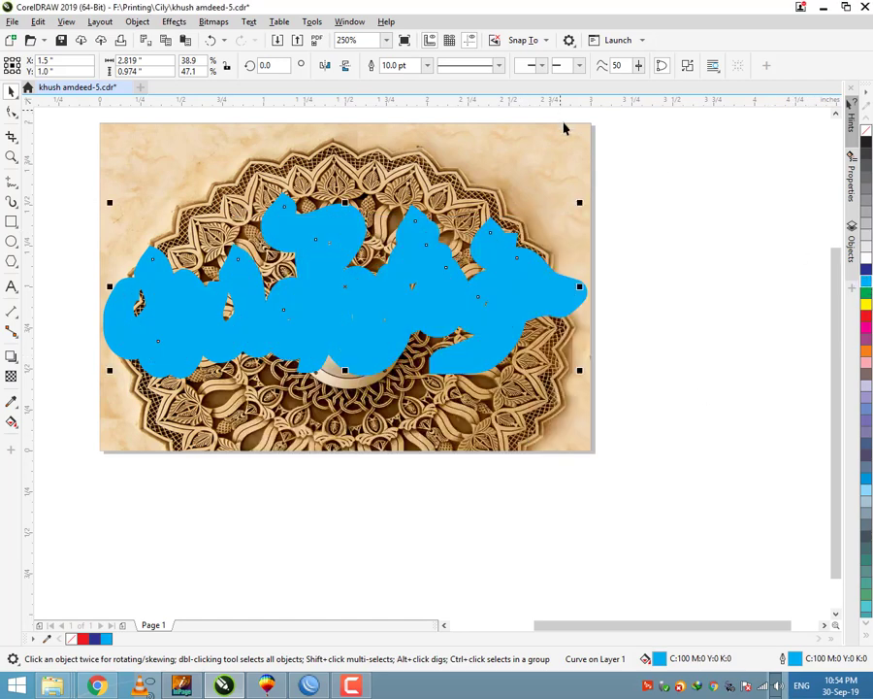
{"action": "left_click", "coordinate": [427, 65]}
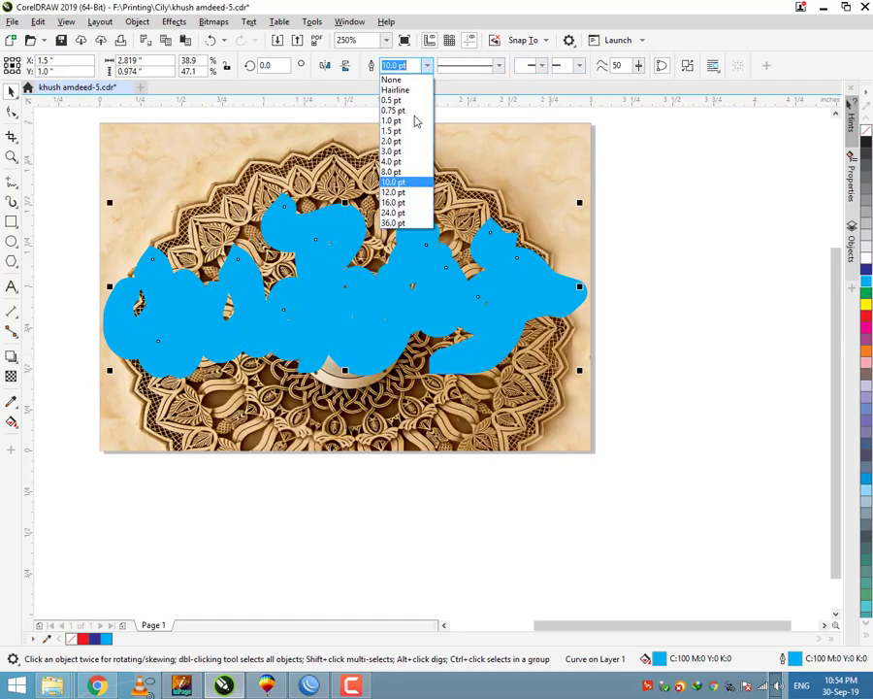
{"action": "left_click", "coordinate": [419, 171]}
Place a duplicate of the cyan calligraphy below the original, overlapping the page's lower edge.
{"action": "left_click", "coordinate": [516, 169], "text": "shift"}
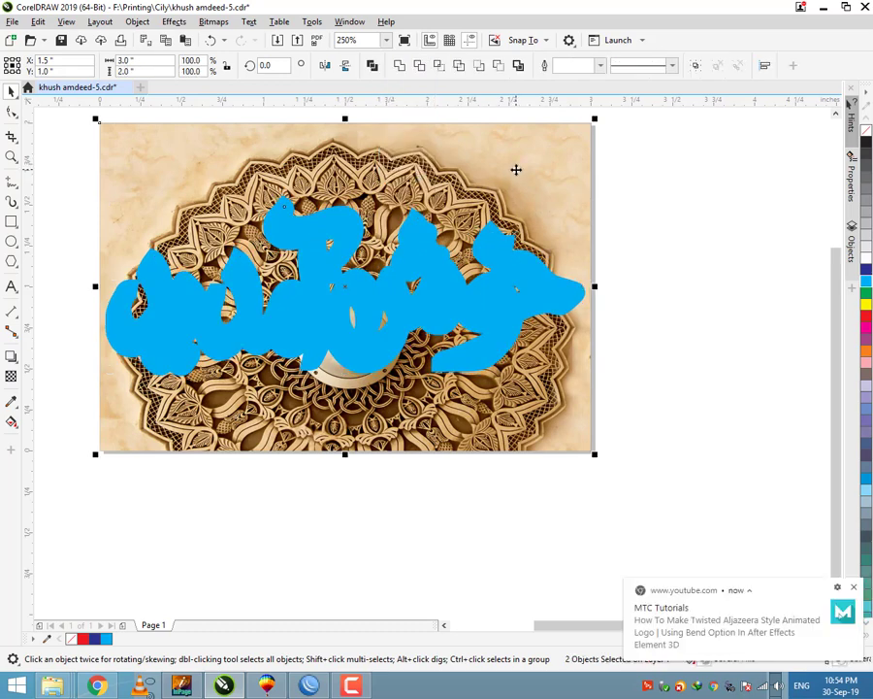
{"action": "key", "text": "Escape"}
{"action": "left_click_drag", "start_coordinate": [485, 303], "coordinate": [510, 486]}
{"action": "right_click", "coordinate": [509, 485]}
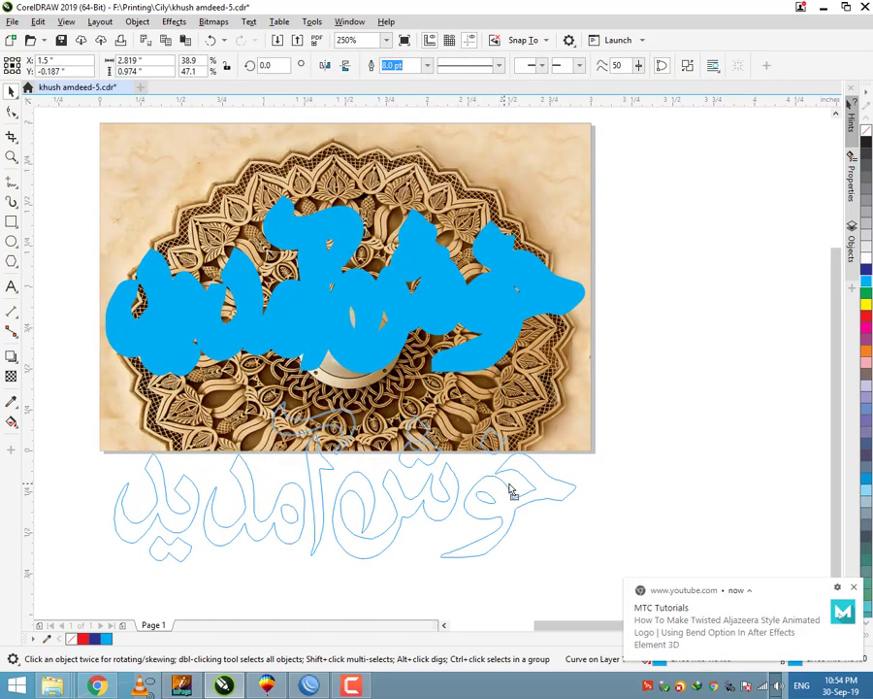
Apply a Gaussian Blur to the original cyan calligraphy on the ornament picture, adjusting the blur radius.
{"action": "left_click", "coordinate": [441, 312]}
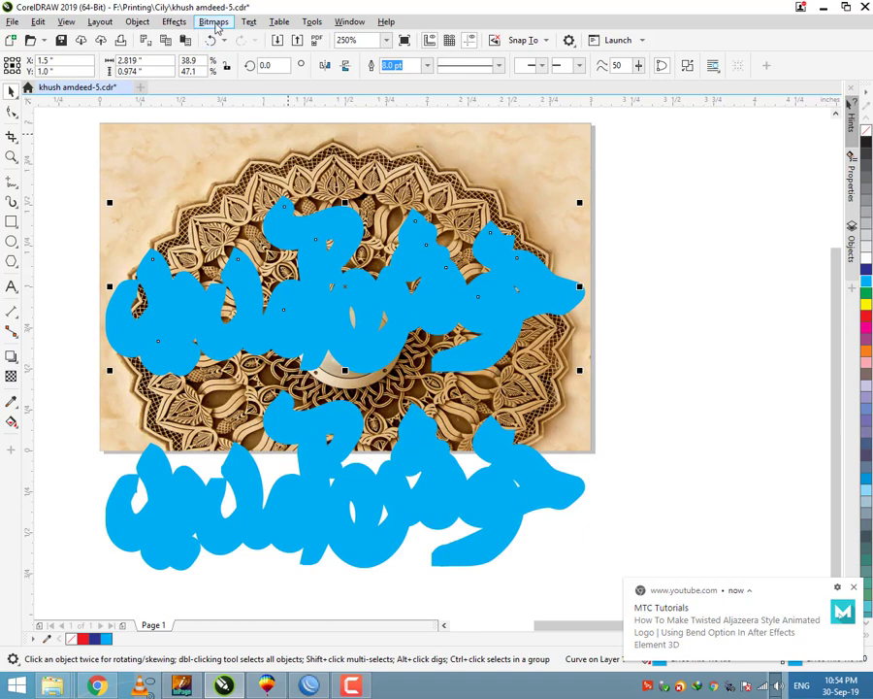
{"action": "left_click", "coordinate": [173, 21]}
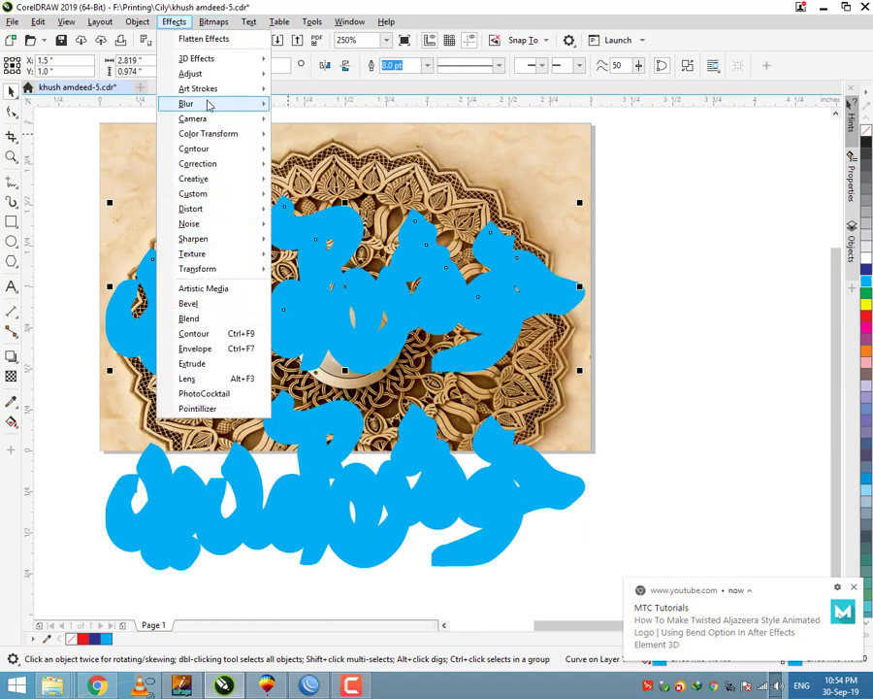
{"action": "mouse_move", "coordinate": [243, 103]}
{"action": "left_click", "coordinate": [320, 128]}
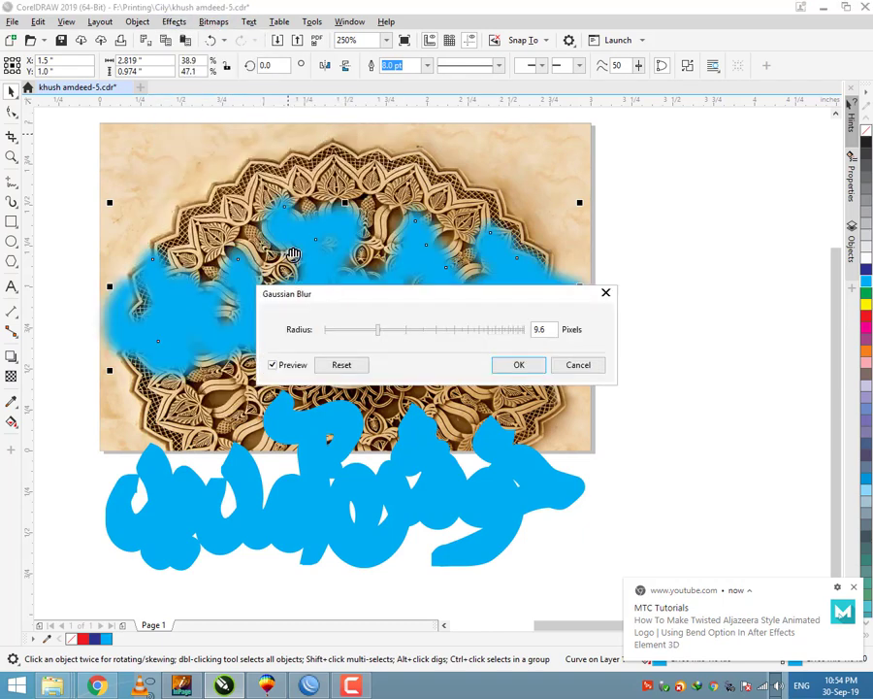
{"action": "left_click", "coordinate": [366, 332]}
{"action": "left_click", "coordinate": [351, 331]}
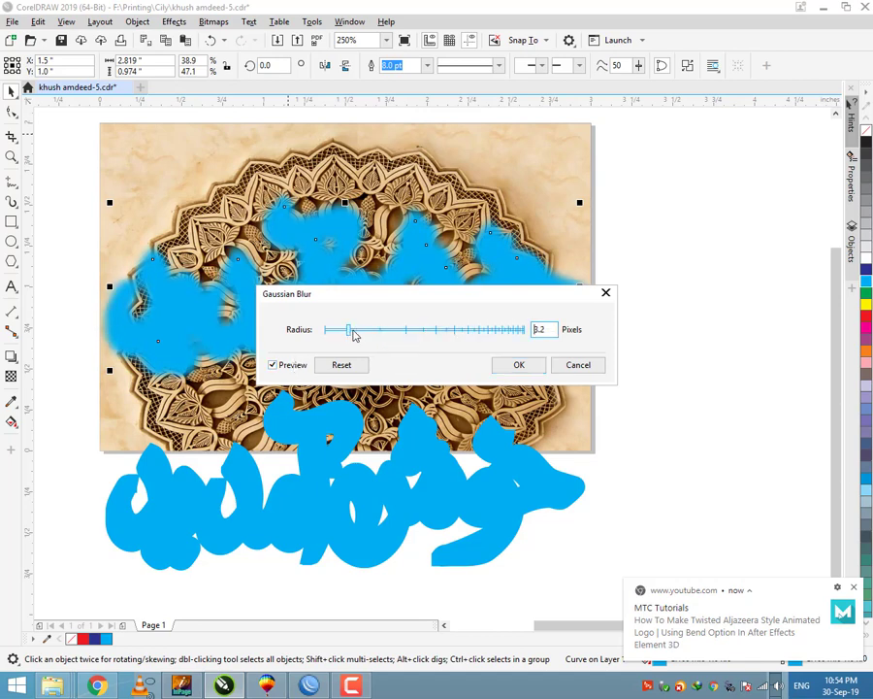
{"action": "left_click_drag", "start_coordinate": [354, 335], "coordinate": [378, 332]}
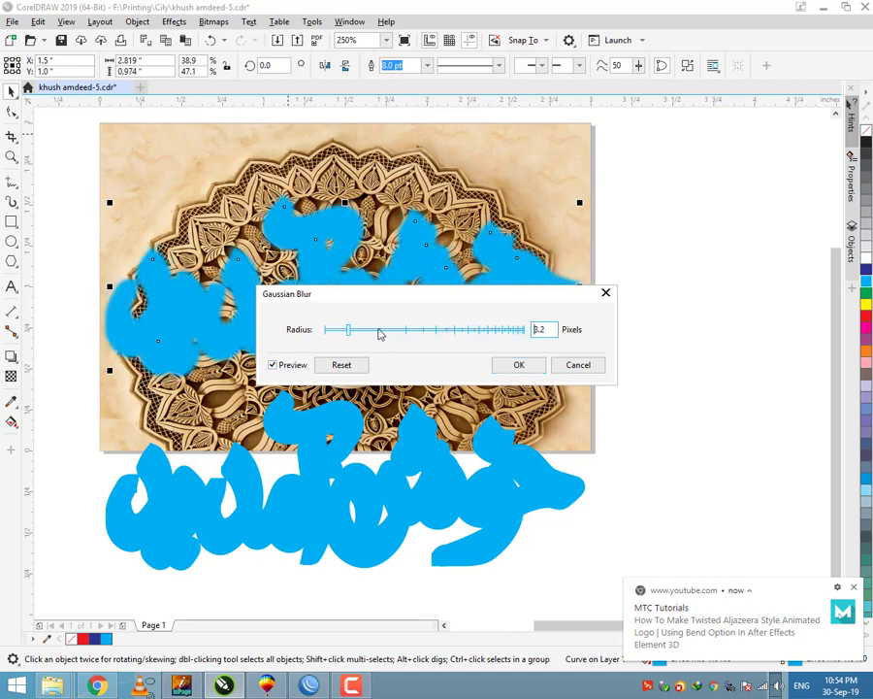
{"action": "left_click", "coordinate": [504, 365]}
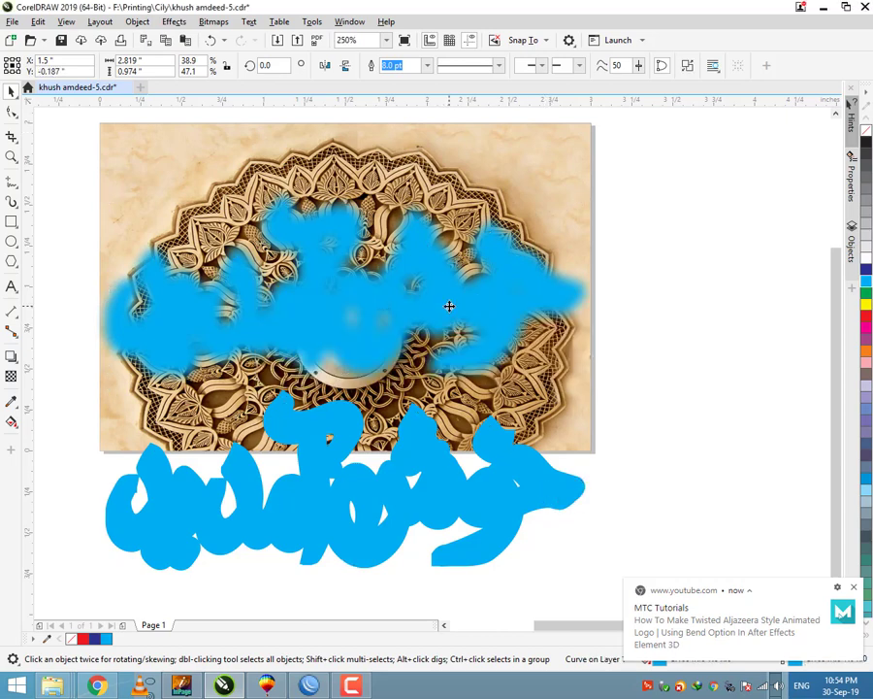
Align the sharp calligraphy copy centrally over the blurred original and select the copy.
{"action": "left_click", "coordinate": [449, 306], "text": "shift"}
{"action": "key", "text": "c"}
{"action": "key", "text": "e"}
{"action": "key", "text": "Escape"}
{"action": "left_click", "coordinate": [449, 306]}
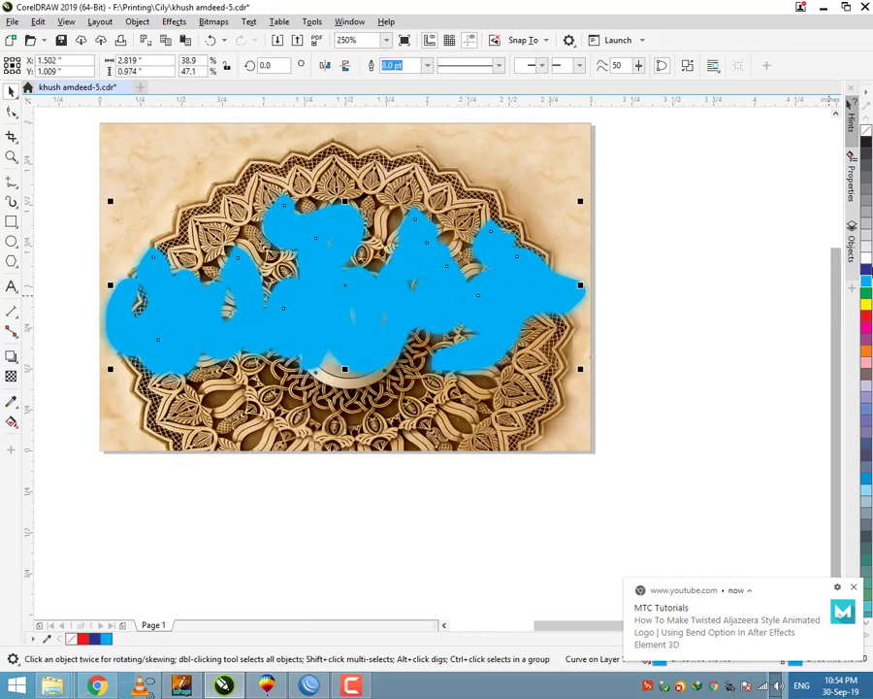
Fill the sharp calligraphy copy with red, give it a white outline, and reduce the outline width.
{"action": "left_click", "coordinate": [867, 270]}
{"action": "left_click", "coordinate": [866, 317]}
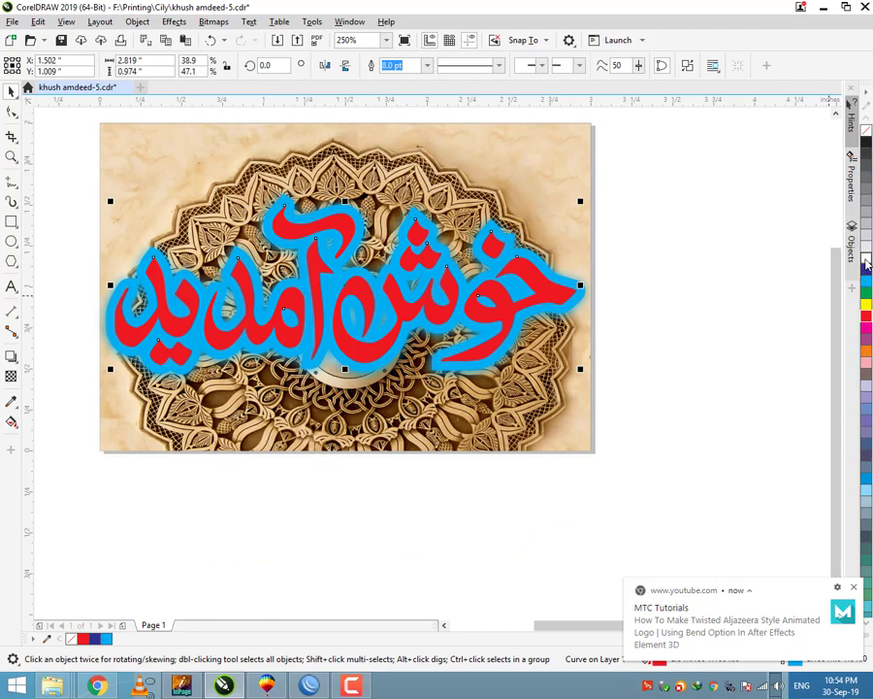
{"action": "right_click", "coordinate": [867, 262]}
{"action": "scroll", "coordinate": [497, 208], "scroll_direction": "up", "scroll_amount": 2}
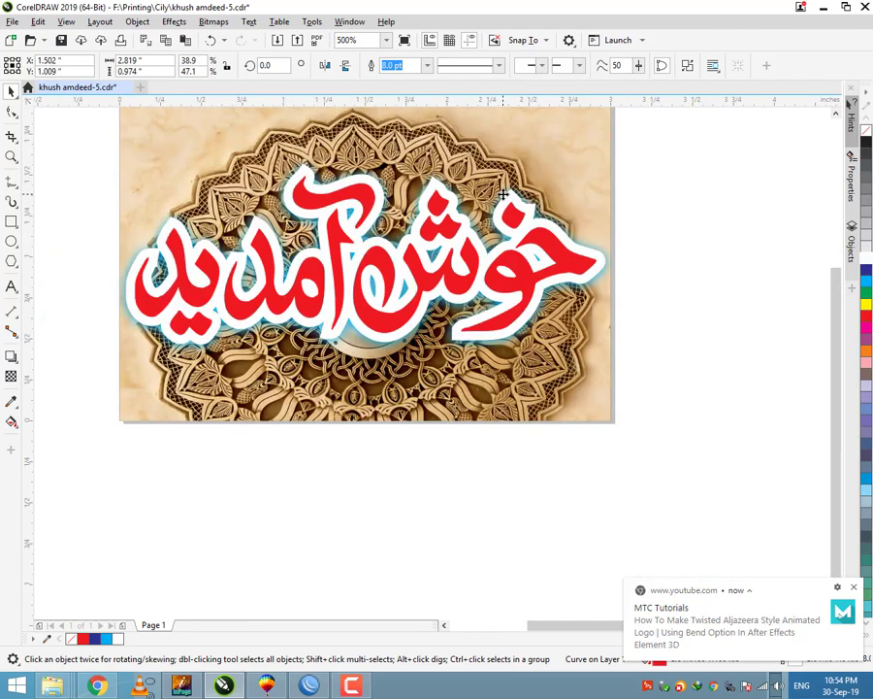
{"action": "scroll", "coordinate": [490, 199], "scroll_direction": "down", "scroll_amount": 2}
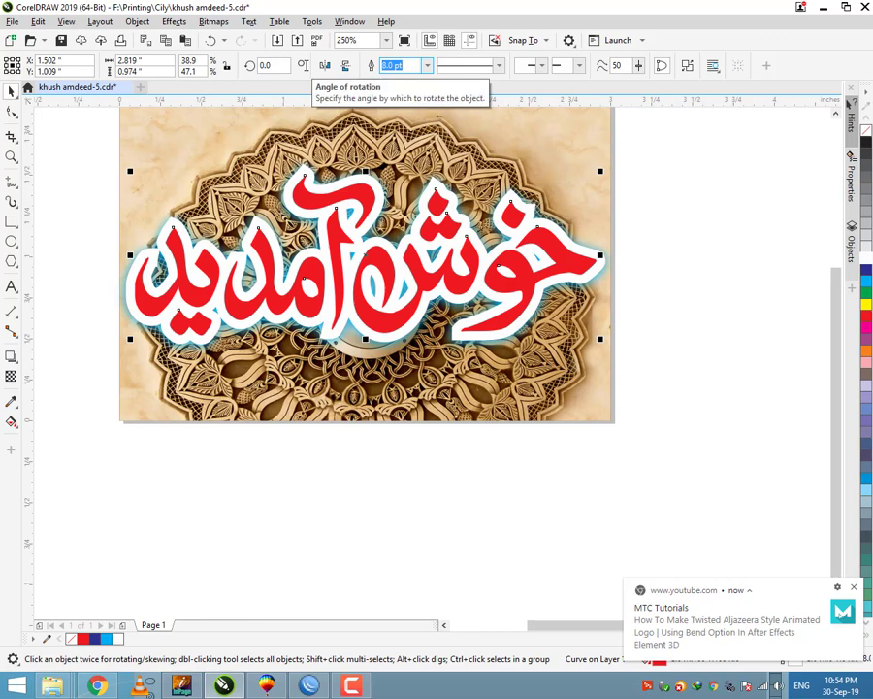
{"action": "key", "text": "Return"}
{"action": "key", "text": "Escape"}
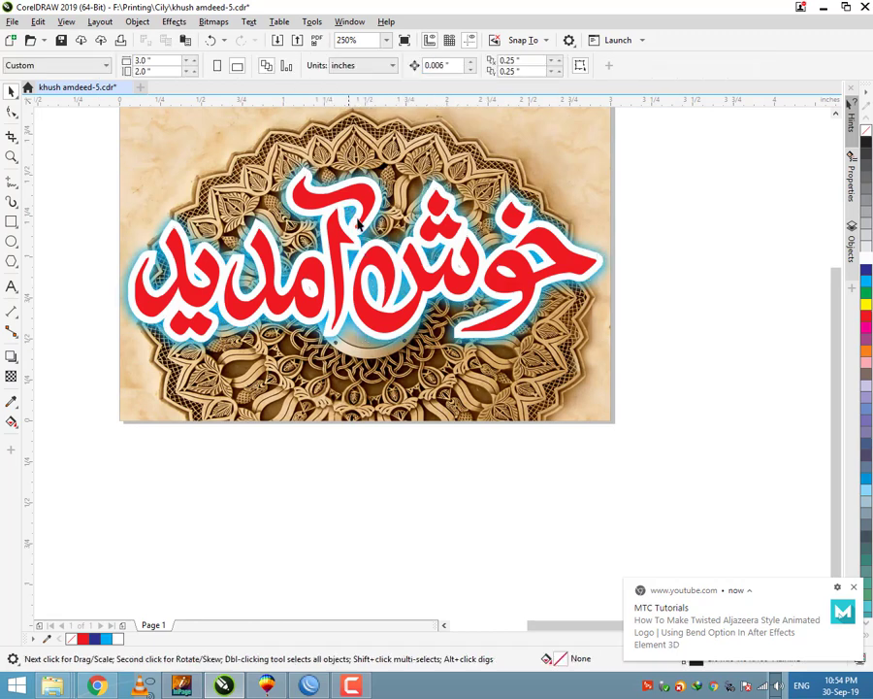
Move the red calligraphy up off the blurred cyan layer, then align both objects on their horizontal and vertical centres.
{"action": "left_click_drag", "start_coordinate": [379, 310], "coordinate": [366, 250]}
{"action": "left_click", "coordinate": [376, 319], "text": "shift"}
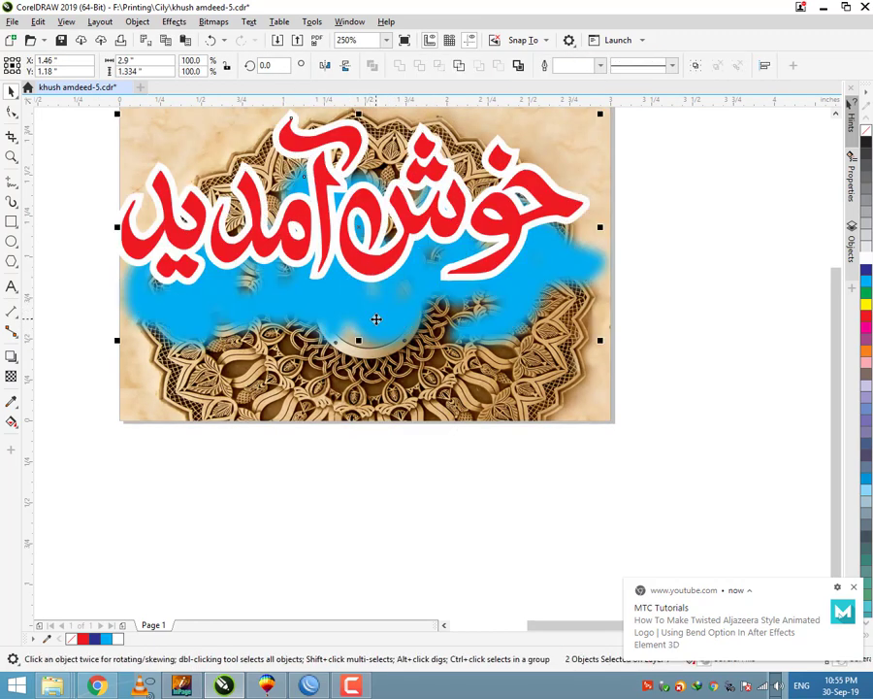
{"action": "key", "text": "c"}
{"action": "key", "text": "e"}
{"action": "key", "text": "Escape"}
{"action": "scroll", "coordinate": [379, 308], "scroll_direction": "up", "scroll_amount": 2}
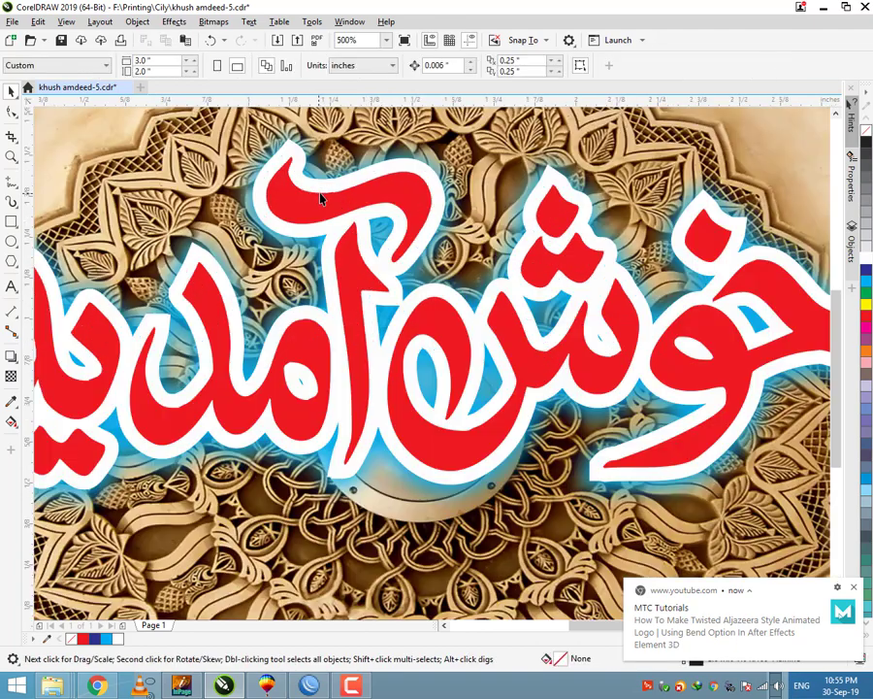
{"action": "scroll", "coordinate": [378, 306], "scroll_direction": "down", "scroll_amount": 2}
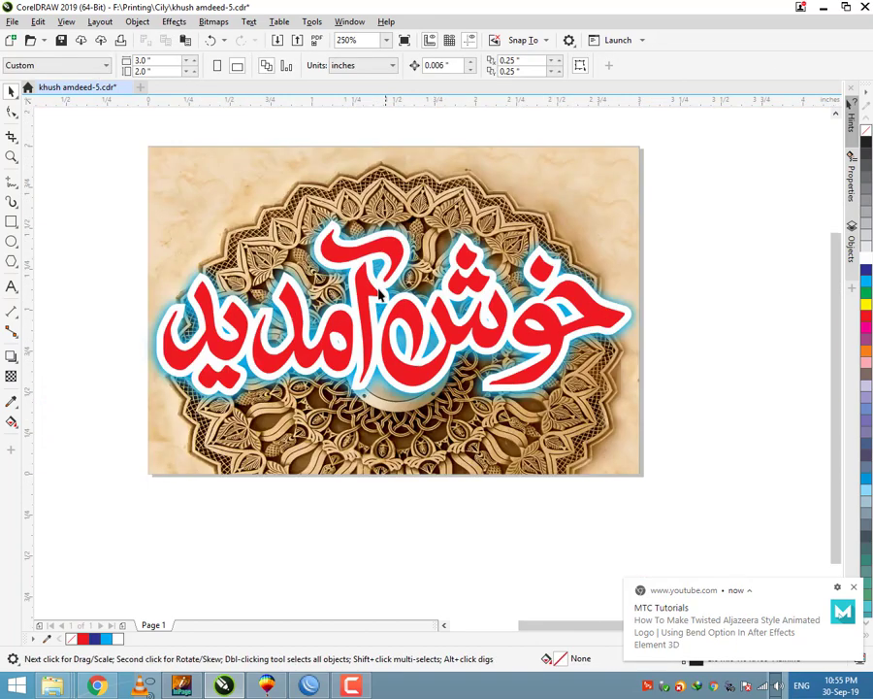
Set the white outline width of the red calligraphy to 5 pt.
{"action": "left_click", "coordinate": [546, 359]}
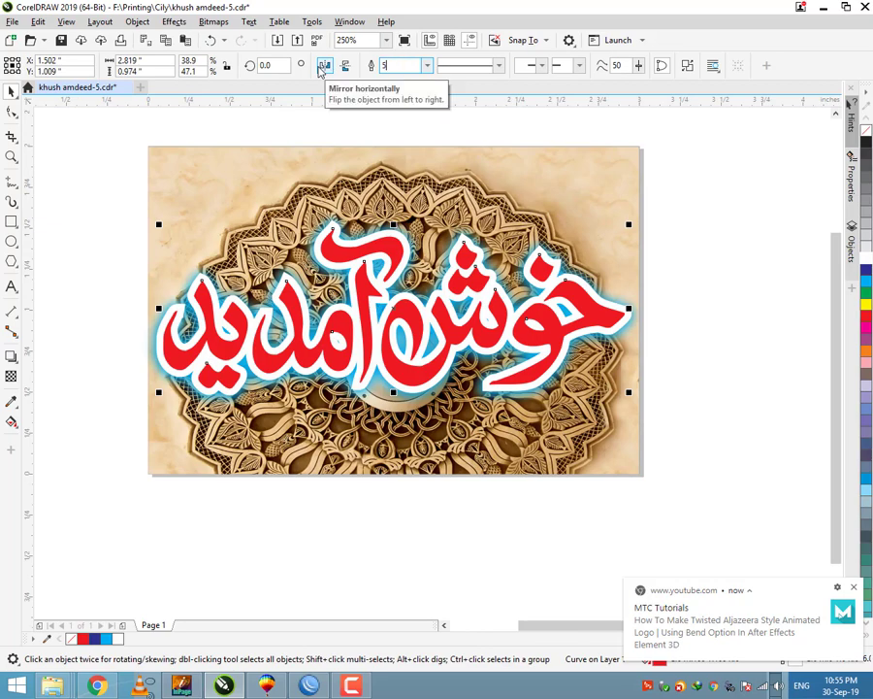
{"action": "key", "text": "Return"}
{"action": "key", "text": "Escape"}
{"action": "scroll", "coordinate": [497, 335], "scroll_direction": "up", "scroll_amount": 1}
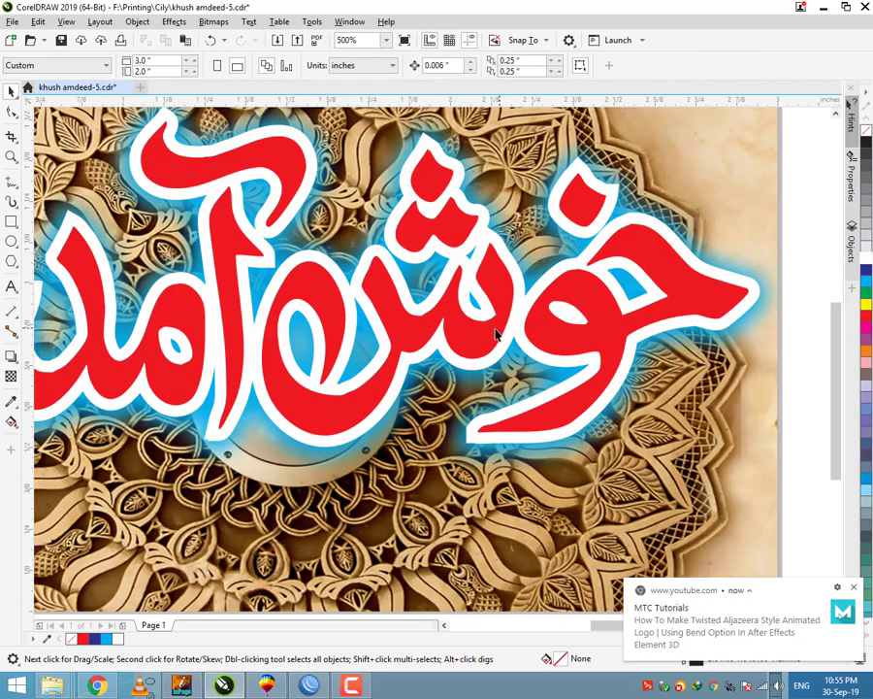
{"action": "scroll", "coordinate": [432, 337], "scroll_direction": "down", "scroll_amount": 1}
Start the Plastic texture effect on the red calligraphy with its preview uncovered, and set the depth to 8.
{"action": "left_click", "coordinate": [429, 329]}
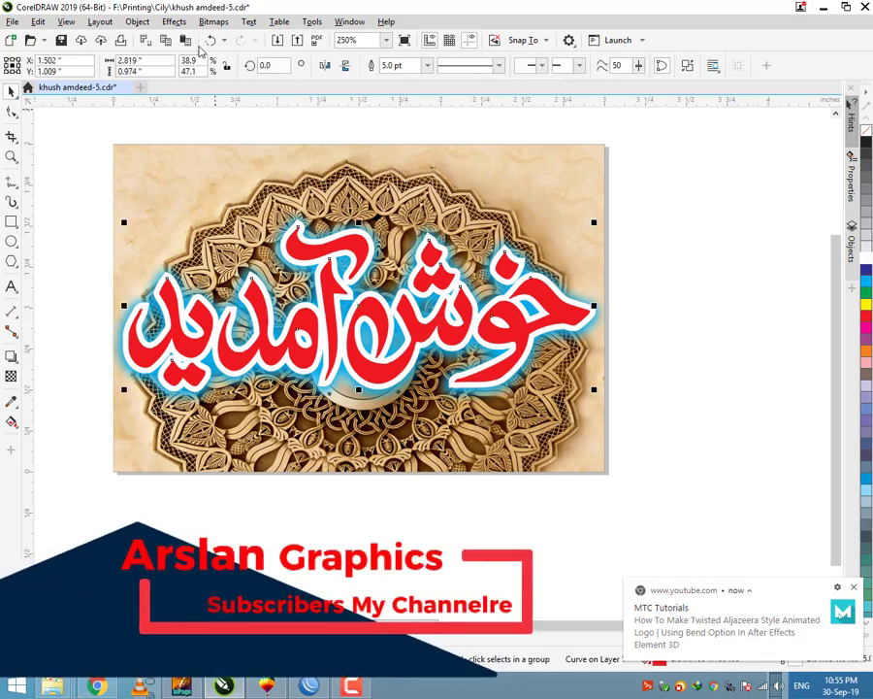
{"action": "left_click", "coordinate": [207, 23]}
{"action": "mouse_move", "coordinate": [175, 21]}
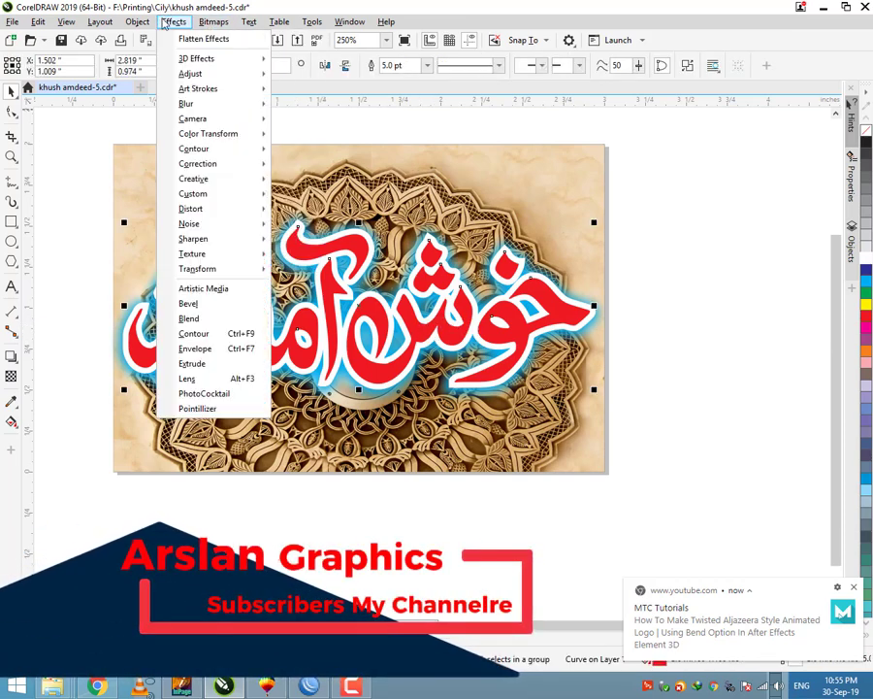
{"action": "mouse_move", "coordinate": [255, 254]}
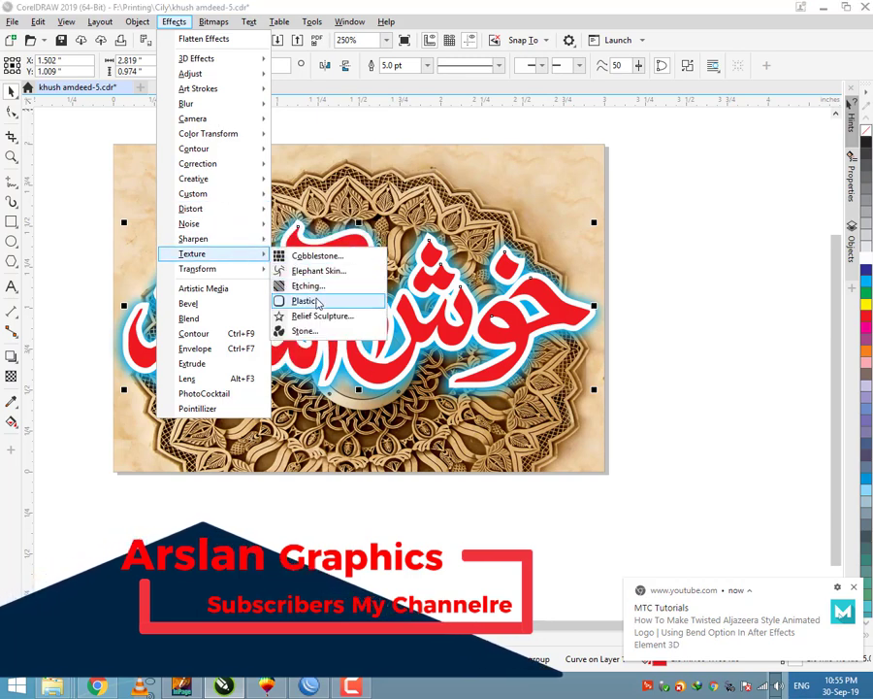
{"action": "left_click", "coordinate": [318, 301]}
{"action": "left_click_drag", "start_coordinate": [410, 258], "coordinate": [414, 452]}
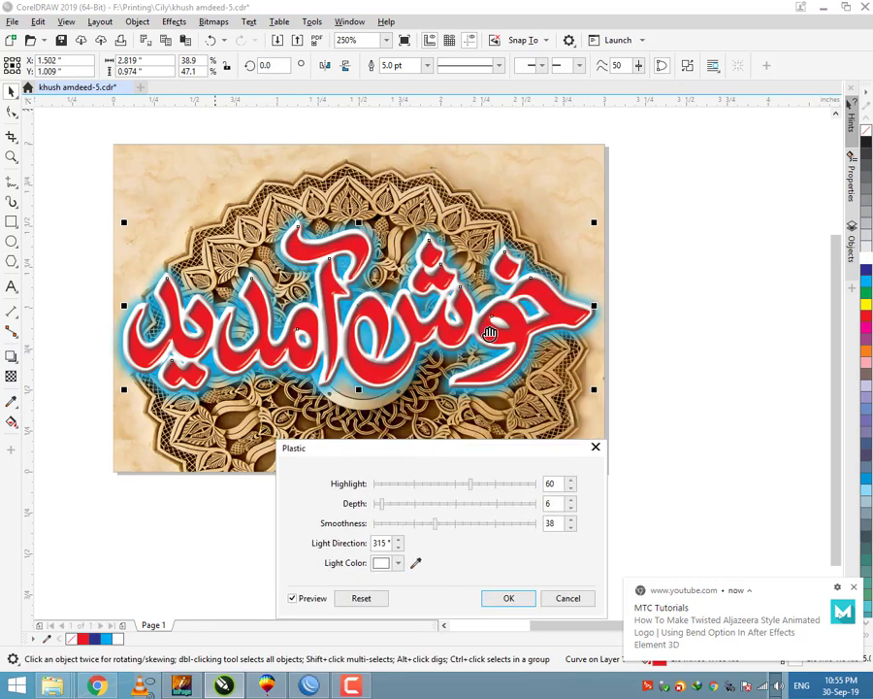
{"action": "scroll", "coordinate": [490, 332], "scroll_direction": "up", "scroll_amount": 1}
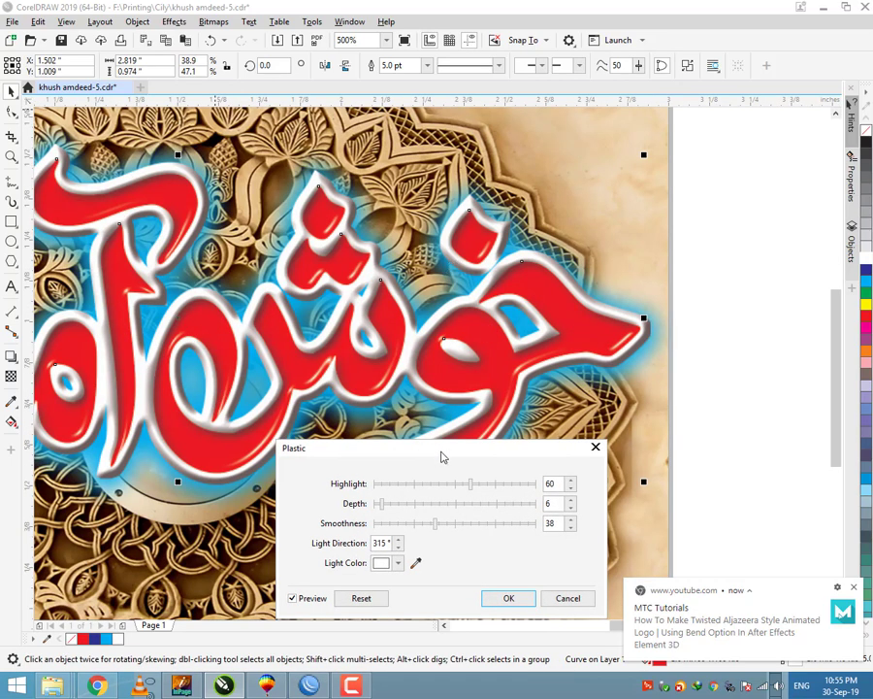
{"action": "left_click_drag", "start_coordinate": [466, 442], "coordinate": [652, 208]}
{"action": "mouse_move", "coordinate": [563, 272]}
{"action": "left_mouse_down"}
{"action": "mouse_move", "coordinate": [578, 276]}
{"action": "mouse_move", "coordinate": [559, 277]}
{"action": "left_mouse_up"}
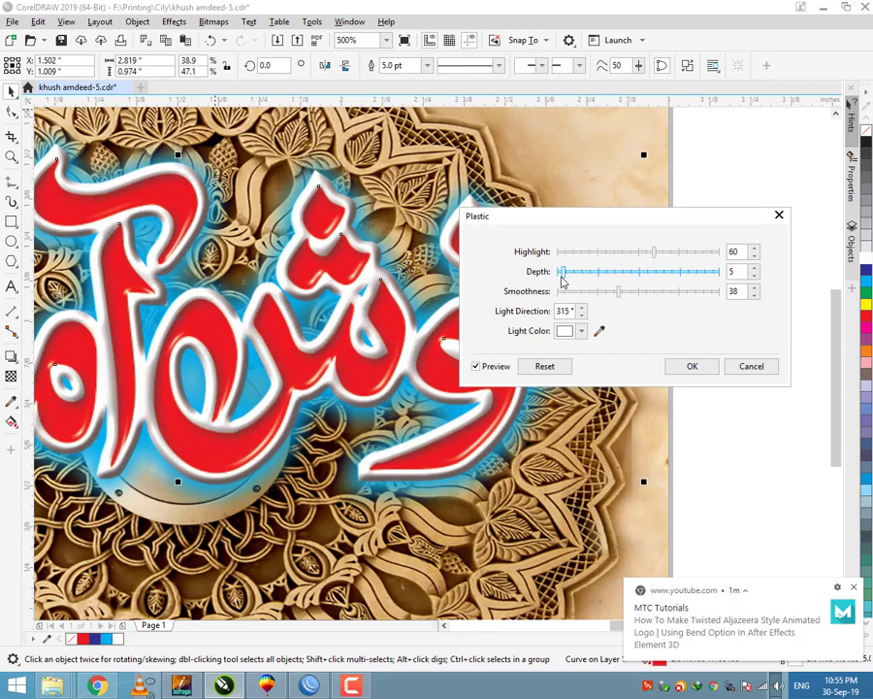
{"action": "left_click_drag", "start_coordinate": [561, 279], "coordinate": [559, 279]}
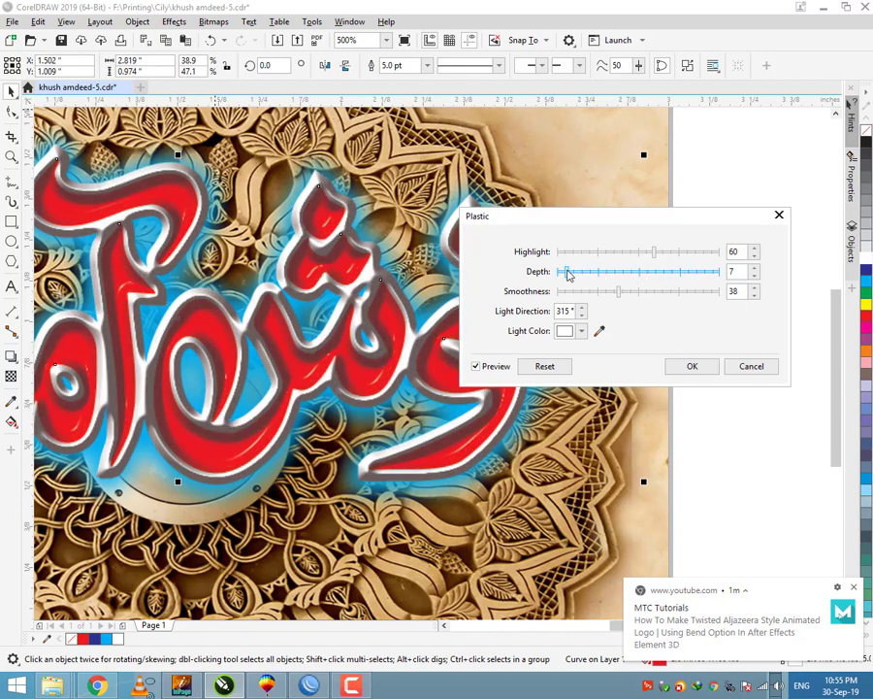
{"action": "left_click_drag", "start_coordinate": [566, 273], "coordinate": [562, 273]}
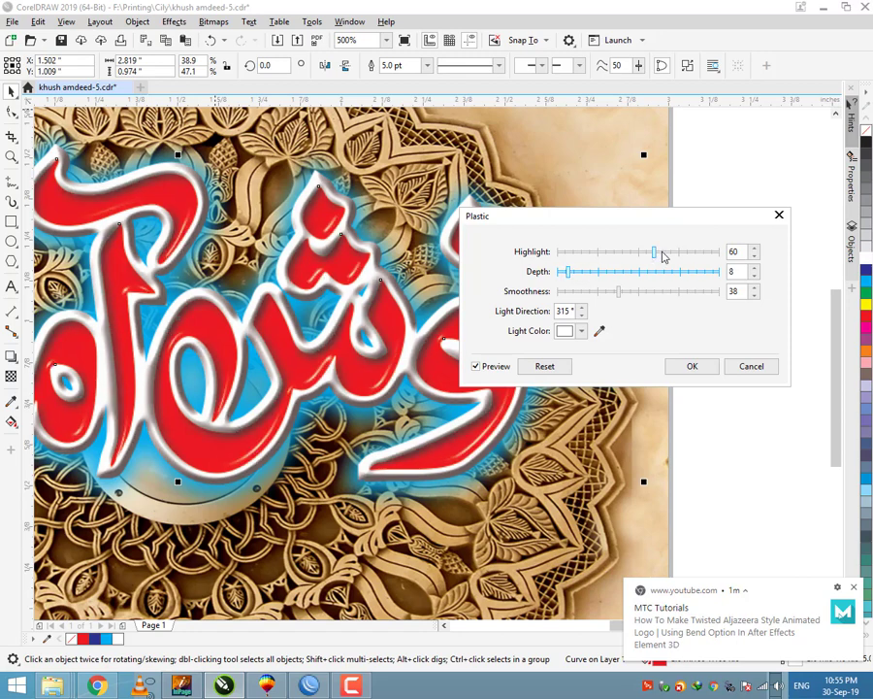
Set the Plastic effect's highlight to 79 and smoothness to 34, apply it, and deselect the calligraphy.
{"action": "left_click_drag", "start_coordinate": [663, 255], "coordinate": [624, 255]}
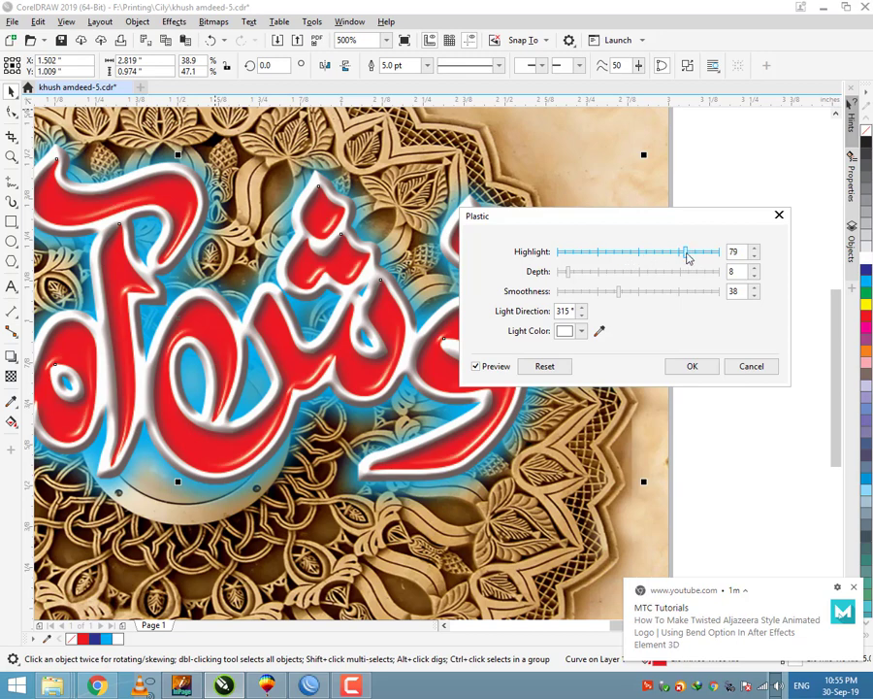
{"action": "left_click", "coordinate": [561, 273]}
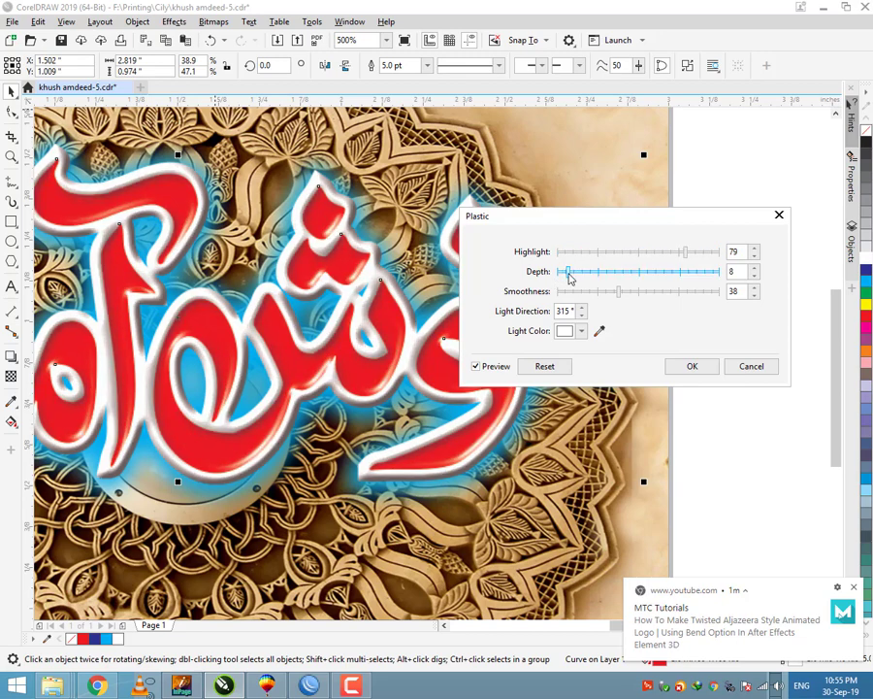
{"action": "left_click_drag", "start_coordinate": [617, 297], "coordinate": [628, 291]}
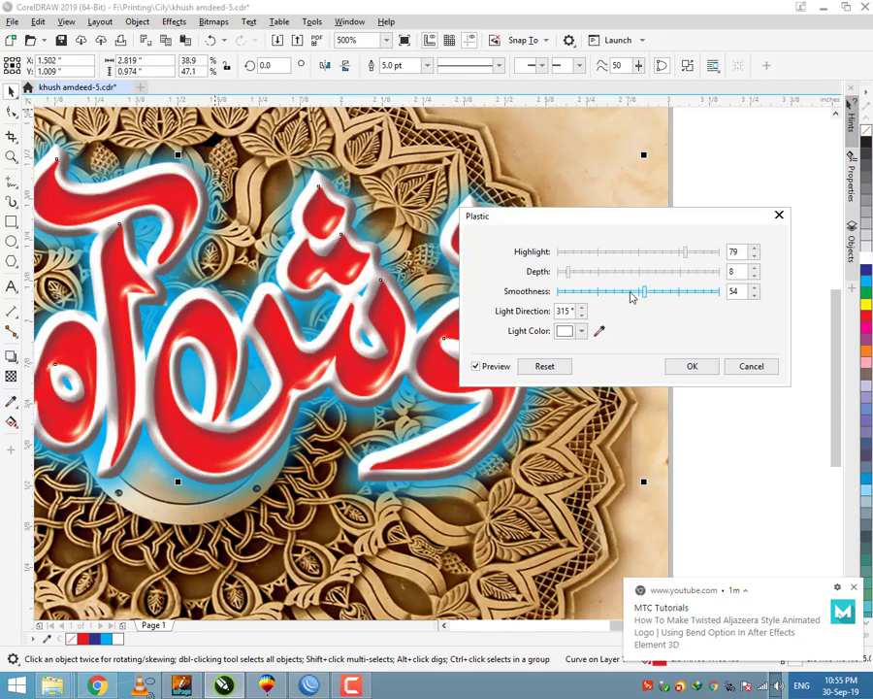
{"action": "mouse_move", "coordinate": [617, 294]}
{"action": "left_mouse_down"}
{"action": "mouse_move", "coordinate": [599, 292]}
{"action": "mouse_move", "coordinate": [614, 298]}
{"action": "left_mouse_up"}
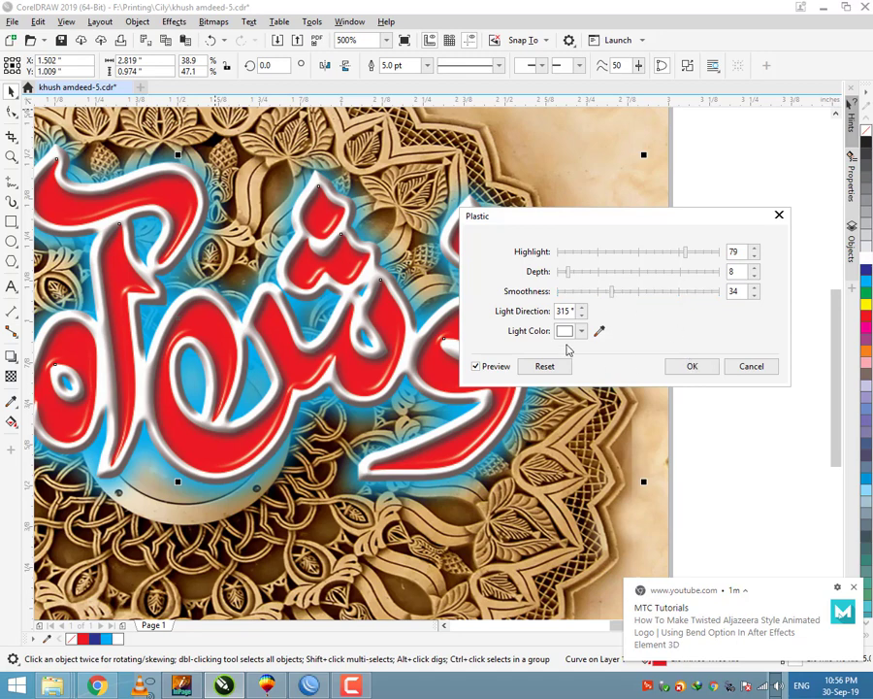
{"action": "left_click", "coordinate": [688, 365]}
{"action": "scroll", "coordinate": [445, 309], "scroll_direction": "down", "scroll_amount": 2}
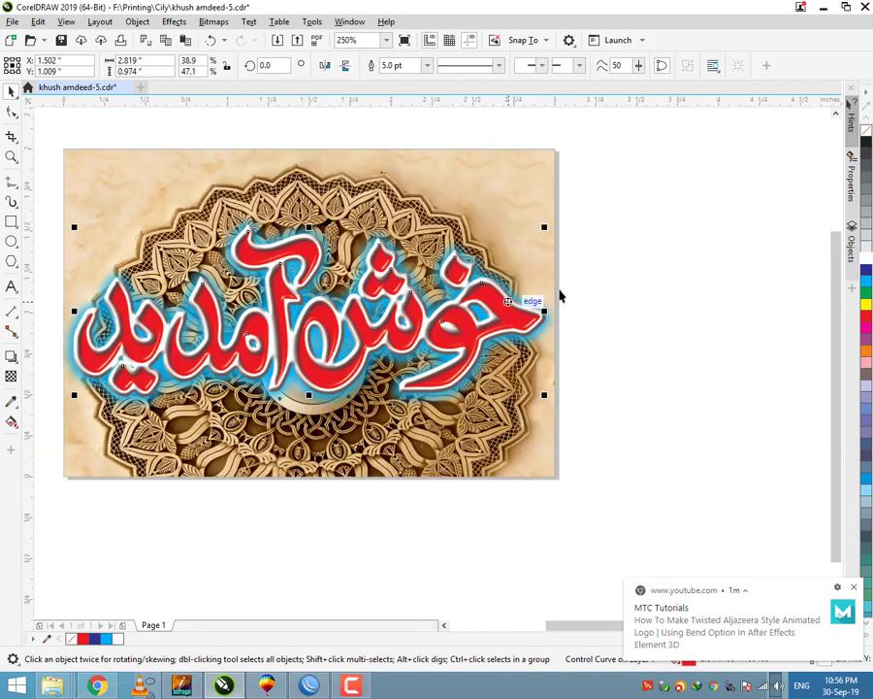
{"action": "left_click", "coordinate": [568, 291]}
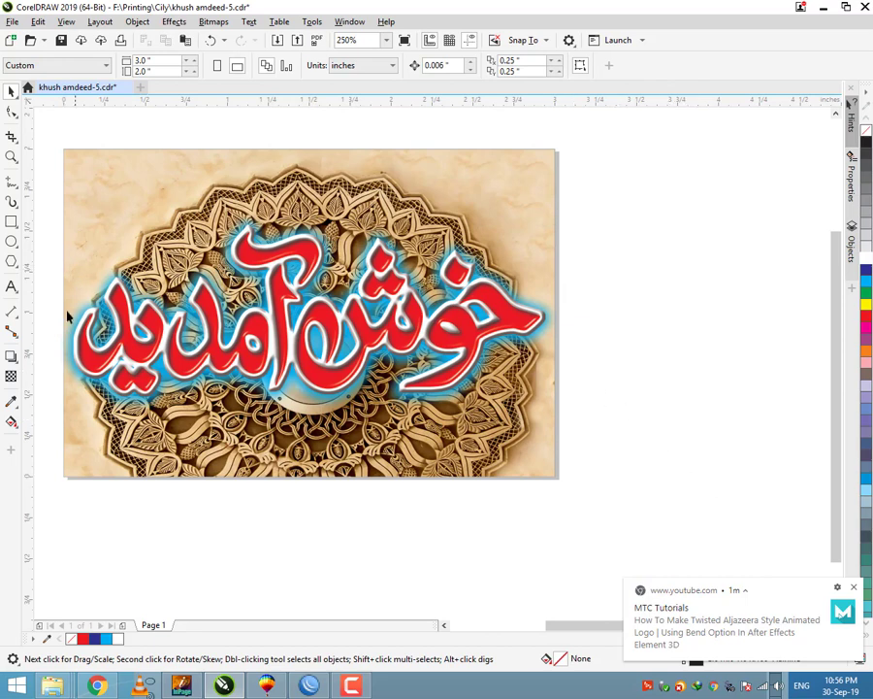
Select the red calligraphy together with its blurred cyan layer and group them.
{"action": "left_click", "coordinate": [11, 356]}
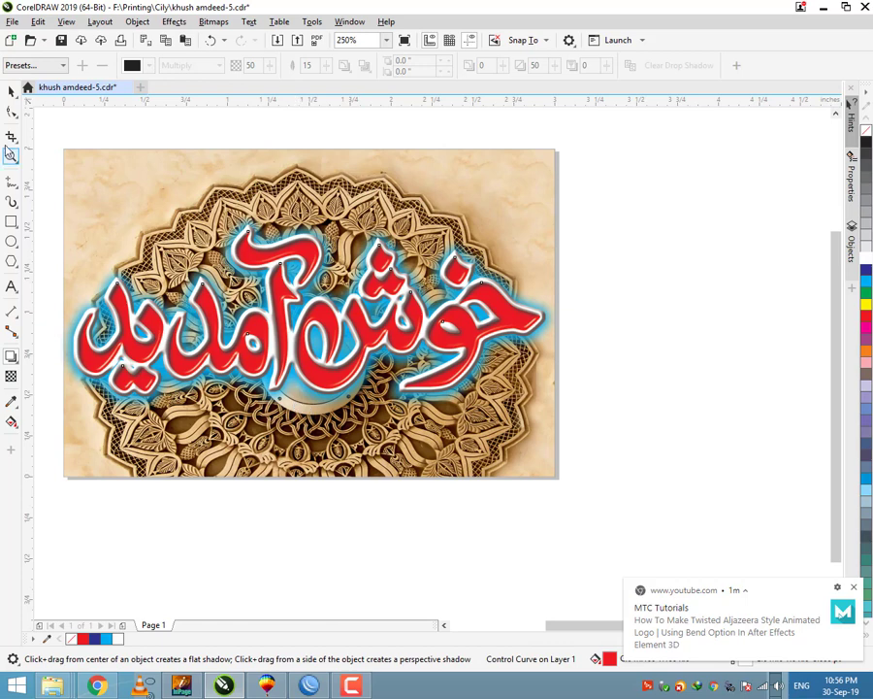
{"action": "left_click", "coordinate": [12, 91]}
{"action": "left_click", "coordinate": [652, 196]}
{"action": "left_click_drag", "start_coordinate": [652, 196], "coordinate": [75, 431]}
{"action": "left_click", "coordinate": [248, 394]}
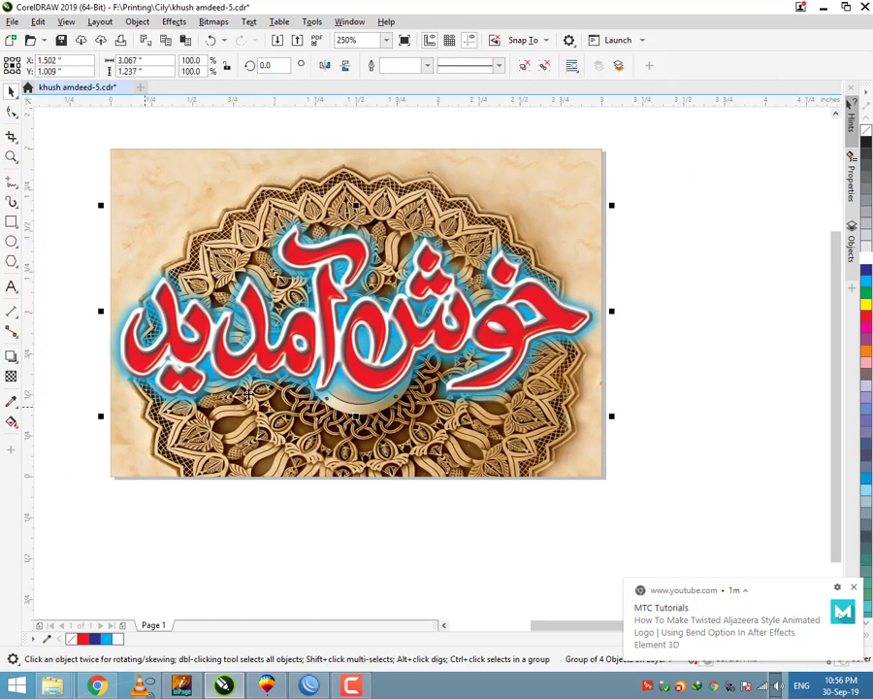
Add a drop shadow centred behind the calligraphy group and colour the shadow yellow.
{"action": "left_click", "coordinate": [11, 378]}
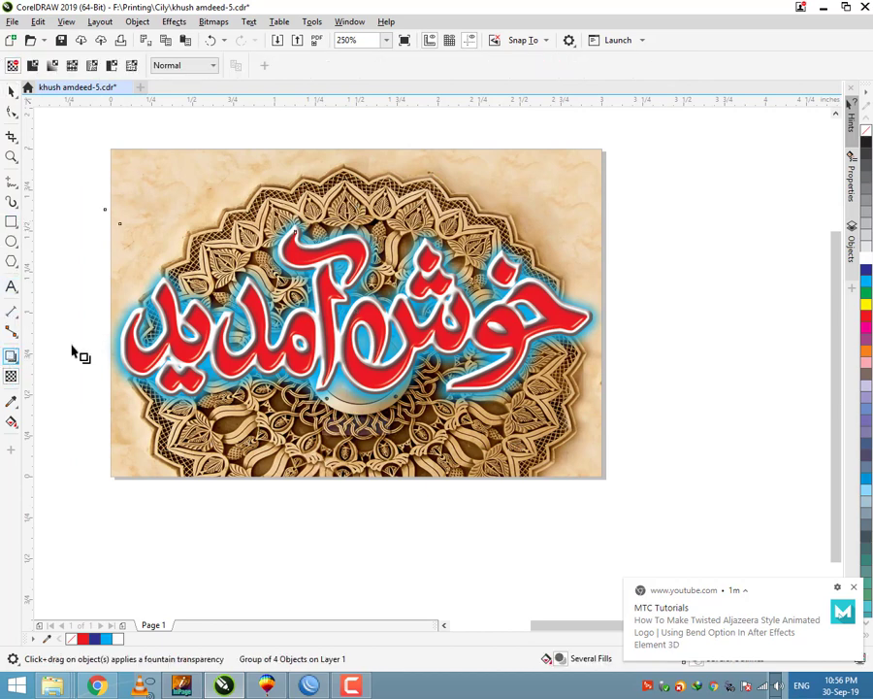
{"action": "left_click", "coordinate": [373, 367]}
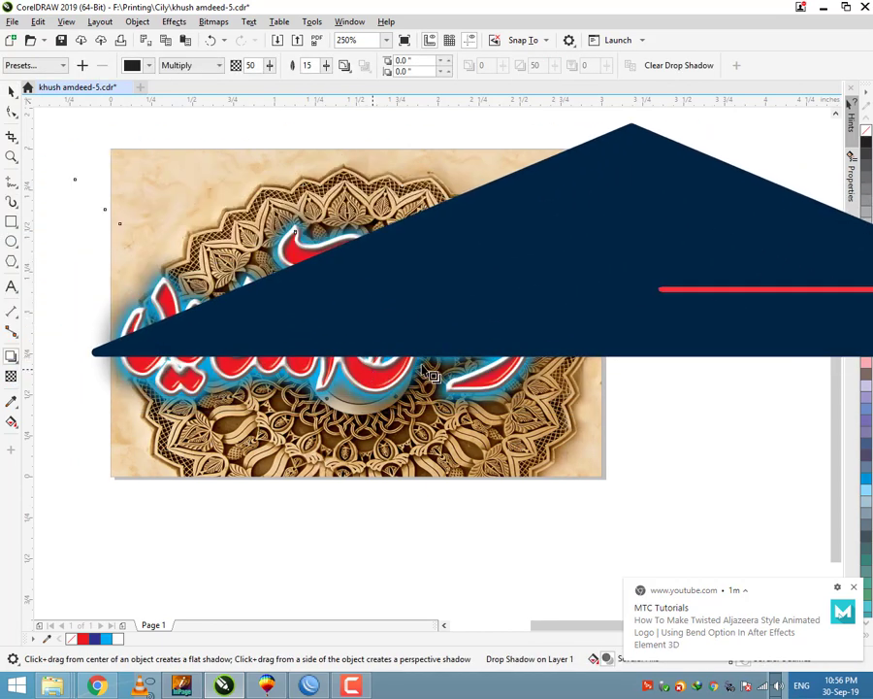
{"action": "left_click", "coordinate": [147, 66]}
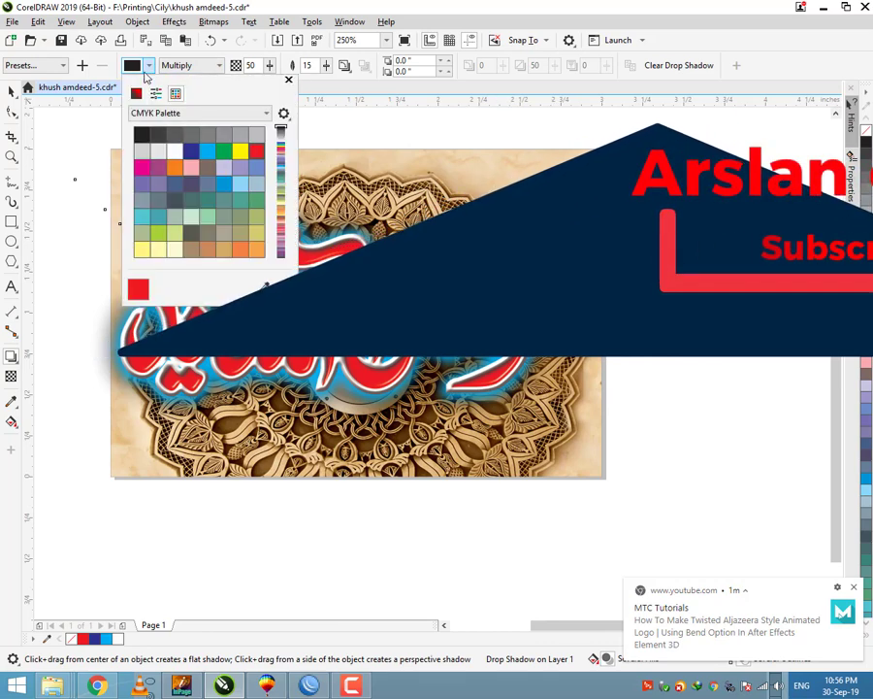
{"action": "left_click", "coordinate": [174, 151]}
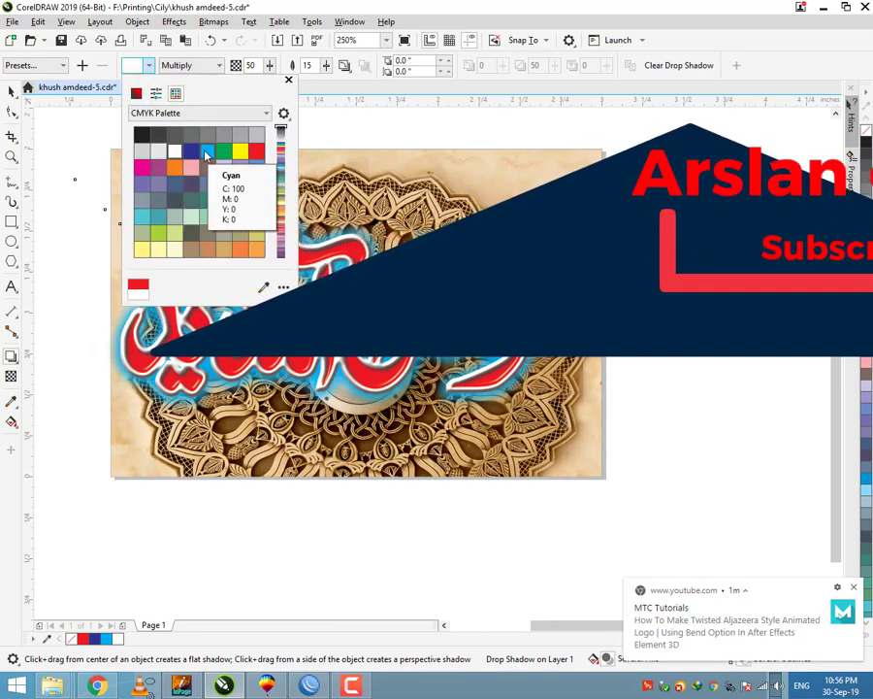
{"action": "left_click", "coordinate": [207, 153]}
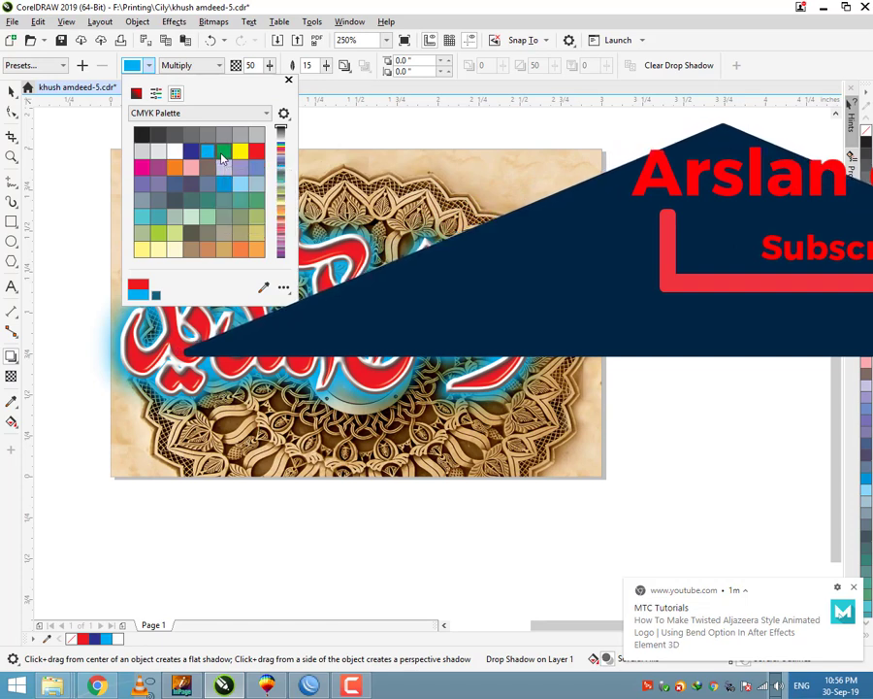
{"action": "left_click", "coordinate": [222, 153]}
{"action": "left_click", "coordinate": [238, 154]}
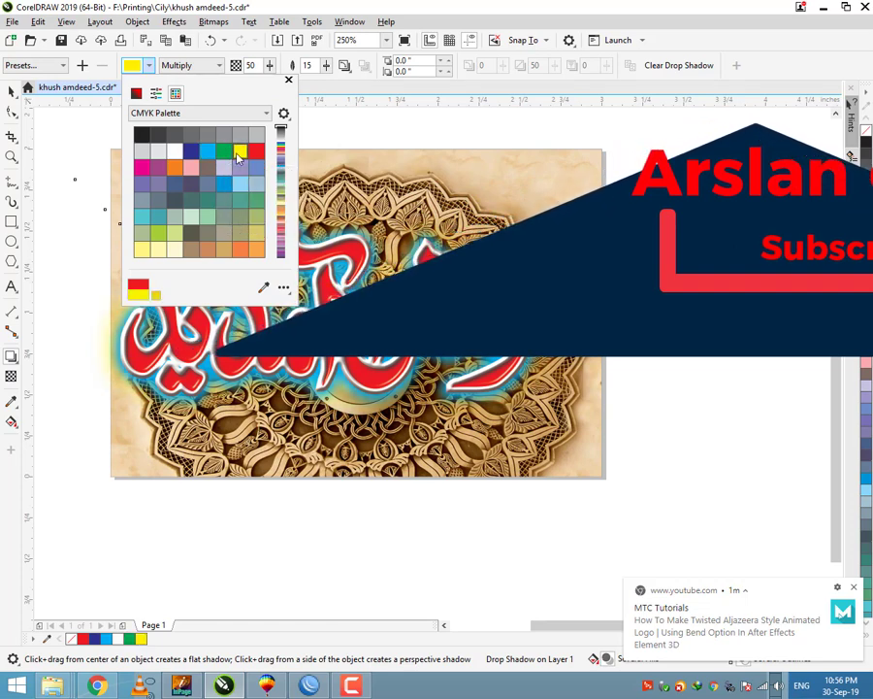
{"action": "left_click", "coordinate": [13, 94]}
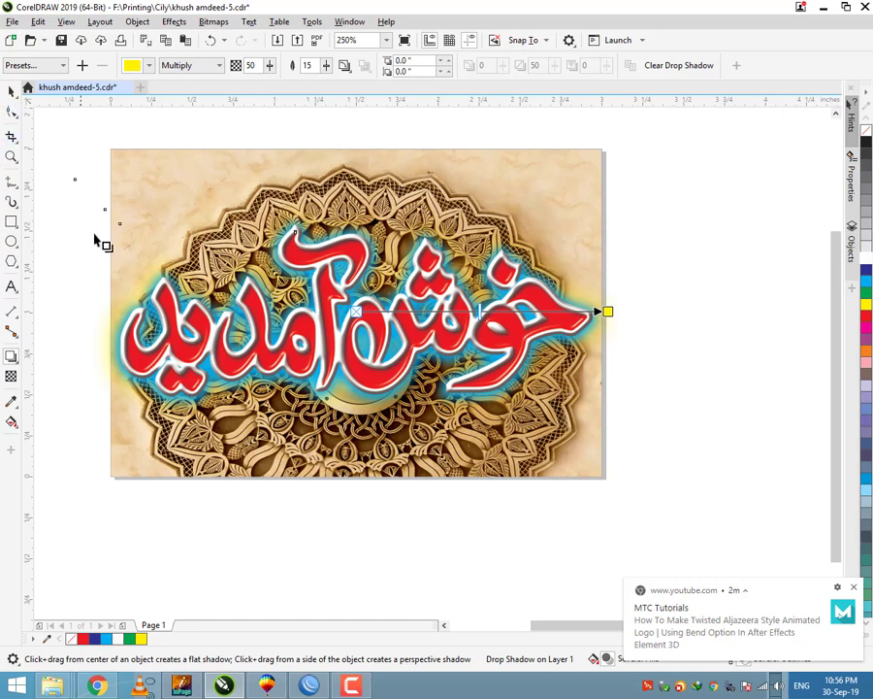
Scale the calligraphy group down proportionally about its centre to 94.4%, making it 2.904 inches wide.
{"action": "left_click", "coordinate": [10, 92]}
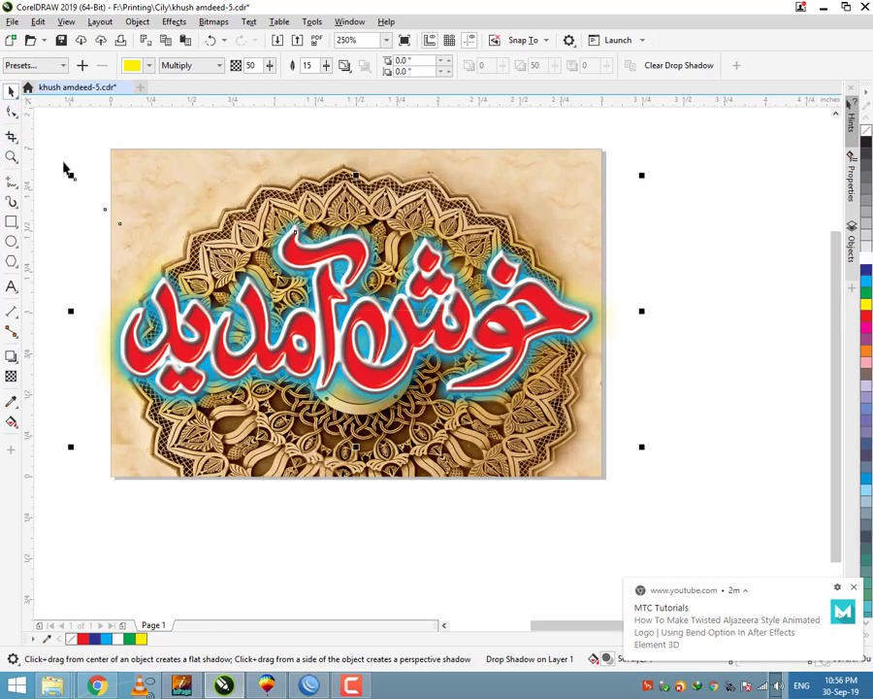
{"action": "left_click_drag", "start_coordinate": [56, 190], "coordinate": [597, 414]}
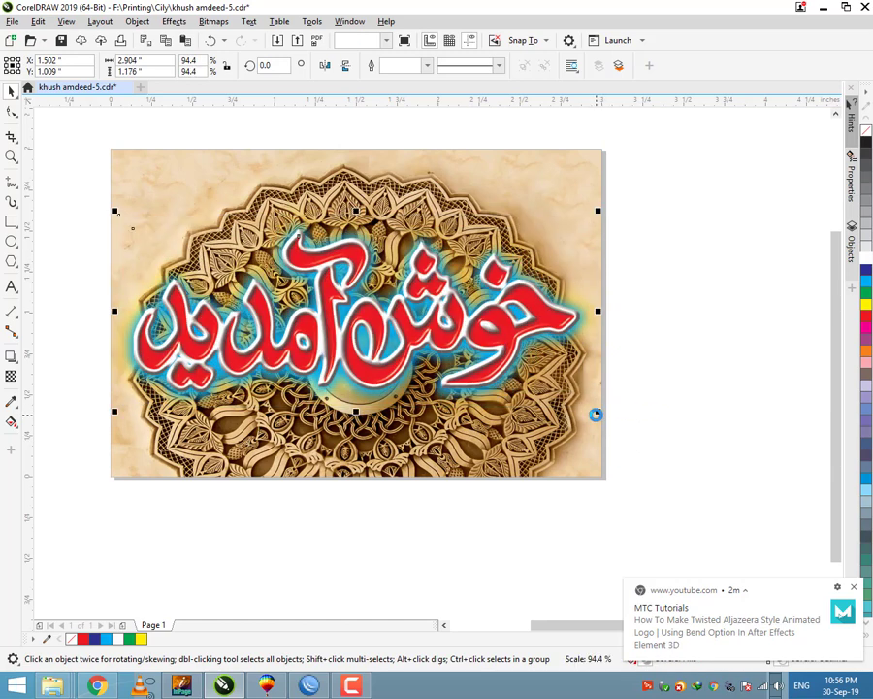
{"action": "scroll", "coordinate": [451, 347], "scroll_direction": "down", "scroll_amount": 2}
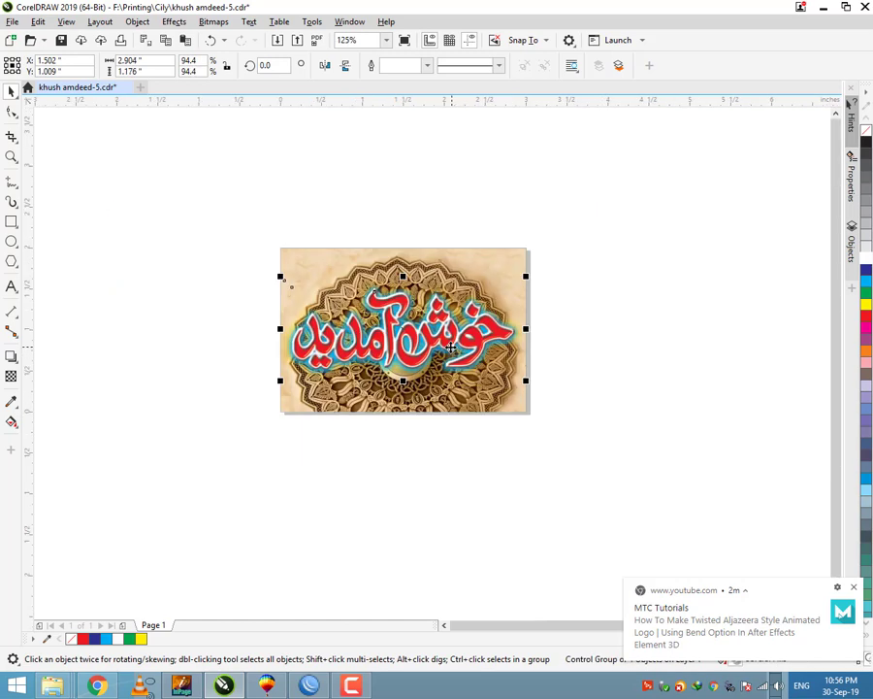
Undo the last scaling of the calligraphy group.
{"action": "key", "text": "ctrl+z"}
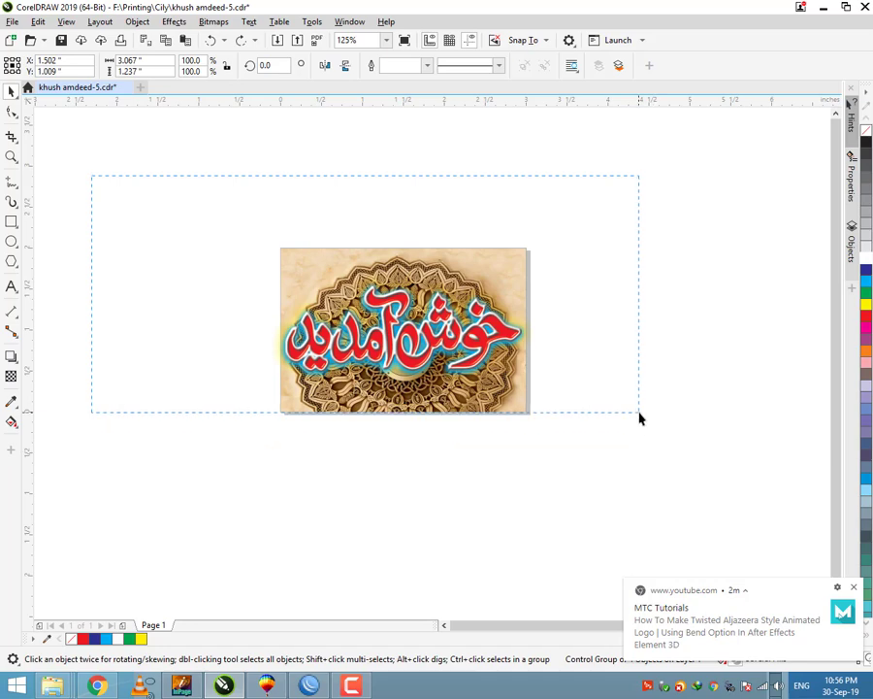
{"action": "left_click_drag", "start_coordinate": [639, 413], "coordinate": [640, 414]}
{"action": "left_click_drag", "start_coordinate": [445, 339], "coordinate": [450, 355]}
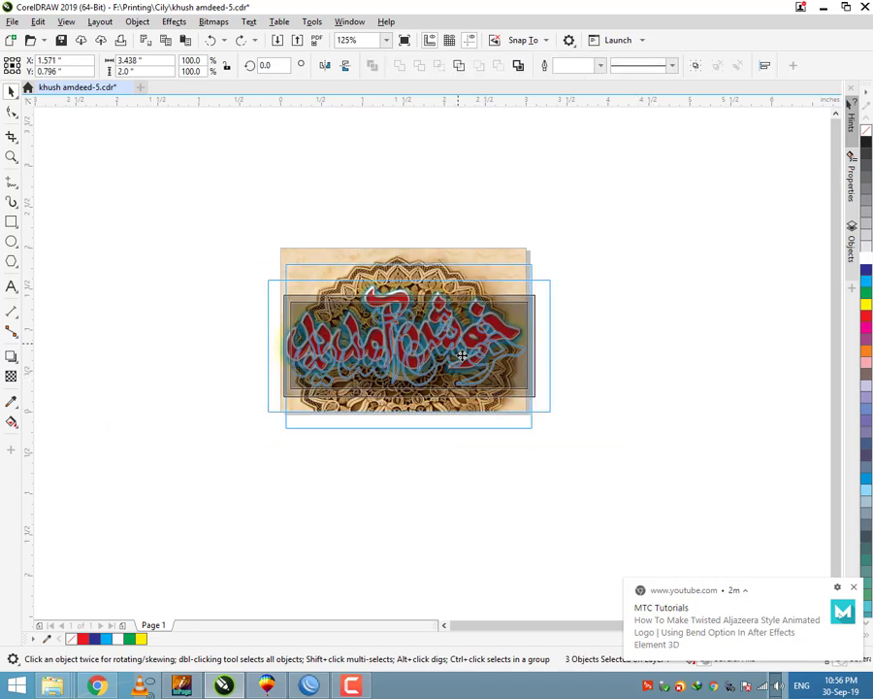
{"action": "key", "text": "ctrl+z"}
Select the calligraphy with its yellow drop shadow, leaving out the background, and group them.
{"action": "left_click_drag", "start_coordinate": [649, 214], "coordinate": [243, 414]}
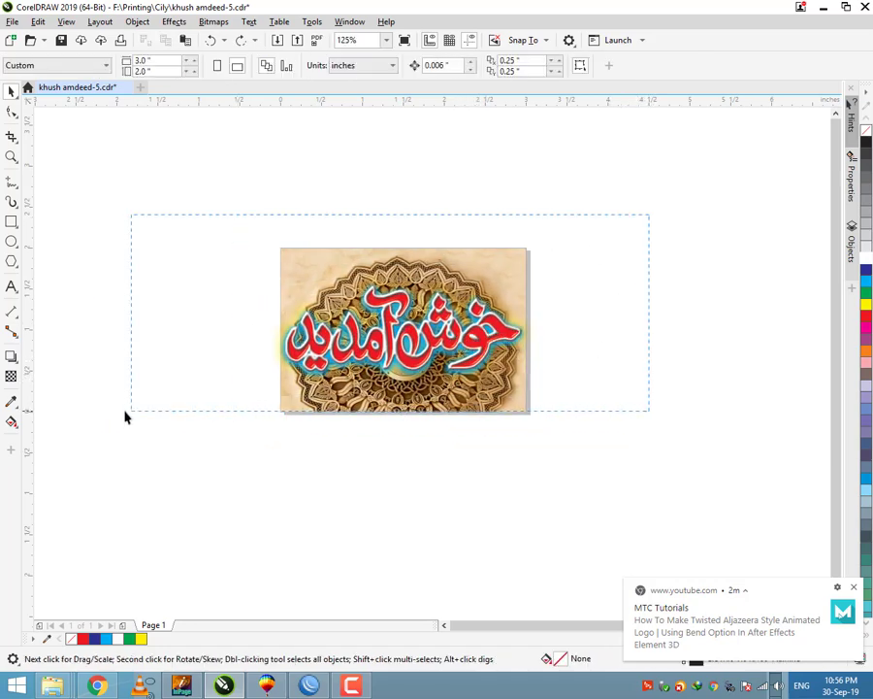
{"action": "left_click_drag", "start_coordinate": [123, 411], "coordinate": [123, 410]}
{"action": "left_click", "coordinate": [408, 371]}
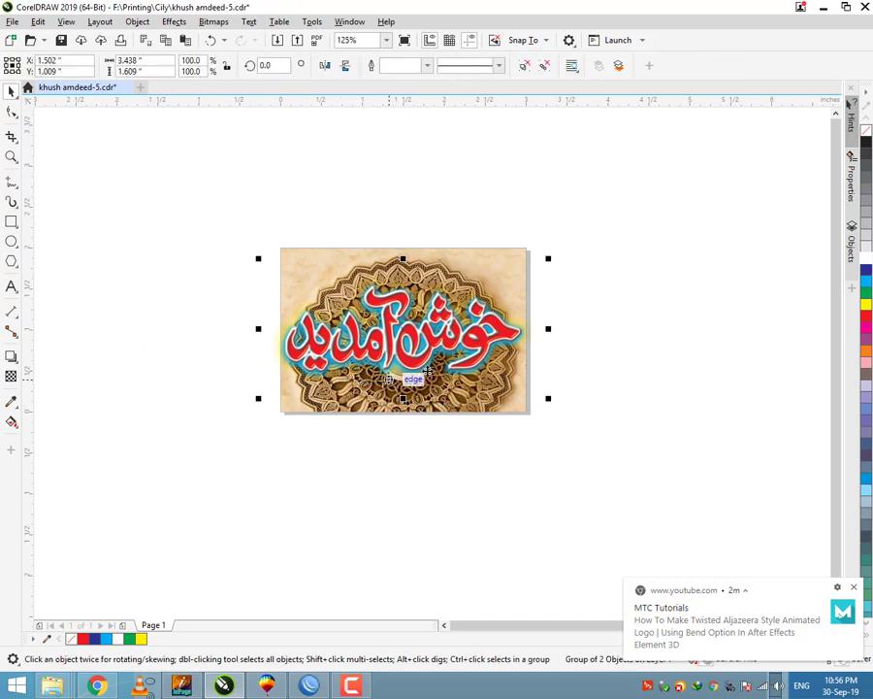
Scale the calligraphy and shadow group down about its centre to 95.3%, 3.276 inches wide, and nudge it to X 1.512, Y 1.013.
{"action": "scroll", "coordinate": [418, 373], "scroll_direction": "up", "scroll_amount": 1}
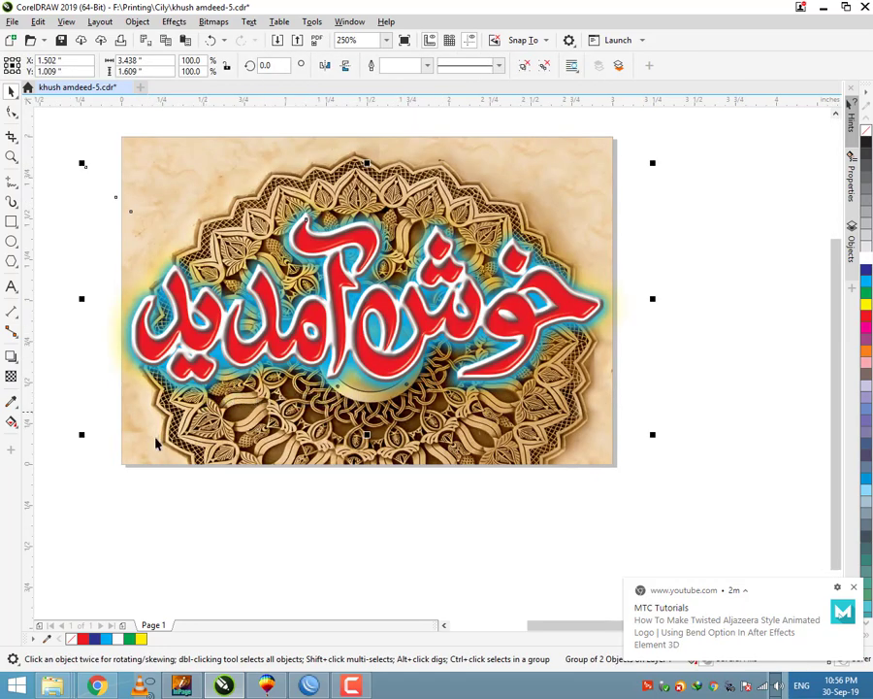
{"action": "left_click_drag", "start_coordinate": [81, 439], "coordinate": [91, 434]}
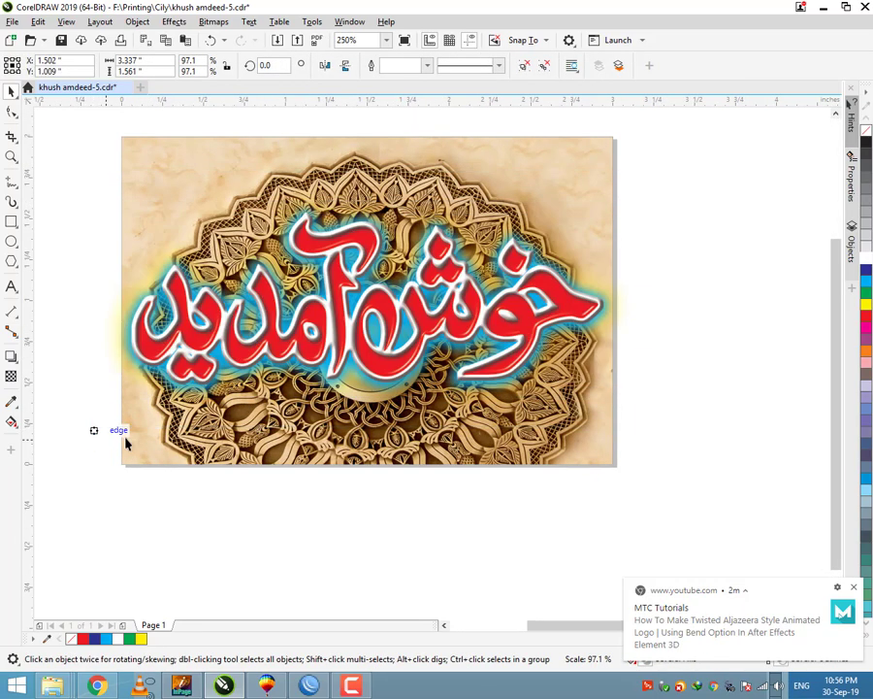
{"action": "mouse_move", "coordinate": [466, 326]}
{"action": "left_mouse_down"}
{"action": "mouse_move", "coordinate": [489, 313]}
{"action": "mouse_move", "coordinate": [467, 324]}
{"action": "left_mouse_up"}
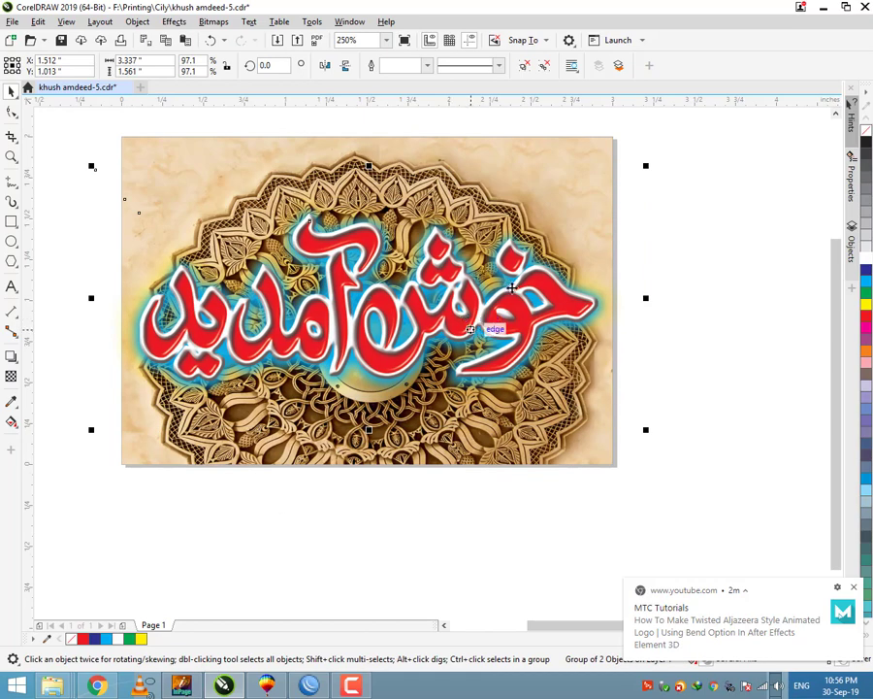
{"action": "left_click_drag", "start_coordinate": [647, 170], "coordinate": [641, 170]}
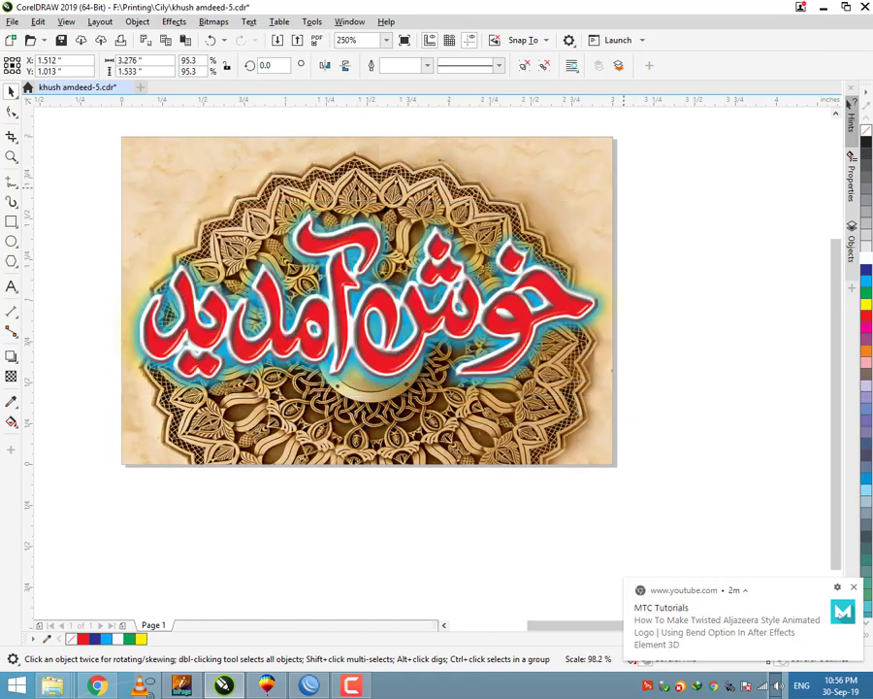
Draw a rectangle about 3.35 by 1.3 inches across the calligraphy, extending past both side edges of the background.
{"action": "left_click", "coordinate": [12, 222]}
{"action": "mouse_move", "coordinate": [88, 195]}
{"action": "left_mouse_down"}
{"action": "mouse_move", "coordinate": [612, 413]}
{"action": "mouse_move", "coordinate": [638, 409]}
{"action": "left_mouse_up"}
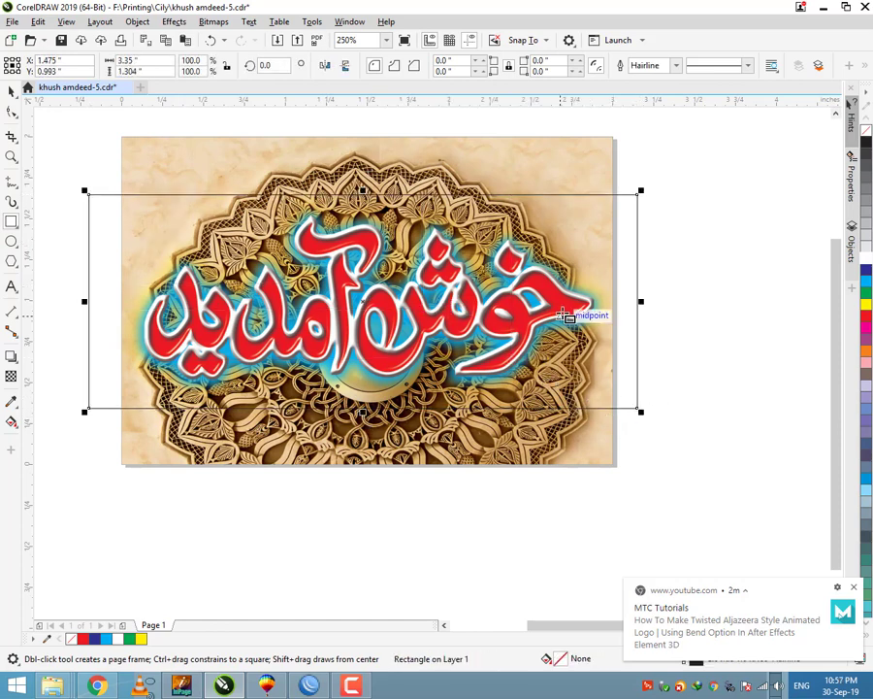
Try to place the outlined rectangle inside the background's PowerClip frame and edit the clipped contents.
{"action": "right_click", "coordinate": [632, 283]}
{"action": "left_click", "coordinate": [680, 427]}
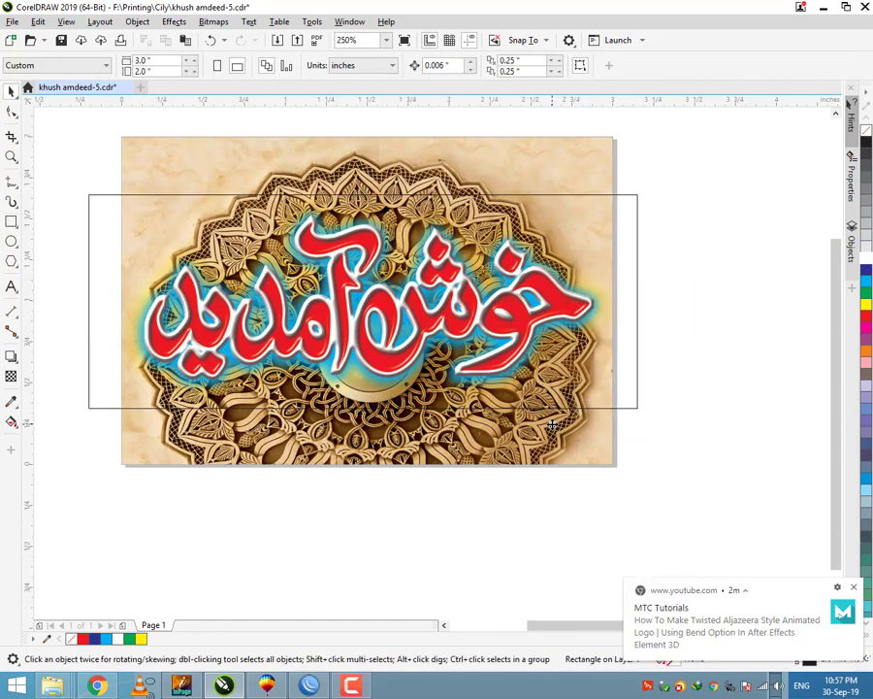
{"action": "left_click", "coordinate": [554, 419]}
{"action": "right_click", "coordinate": [554, 451]}
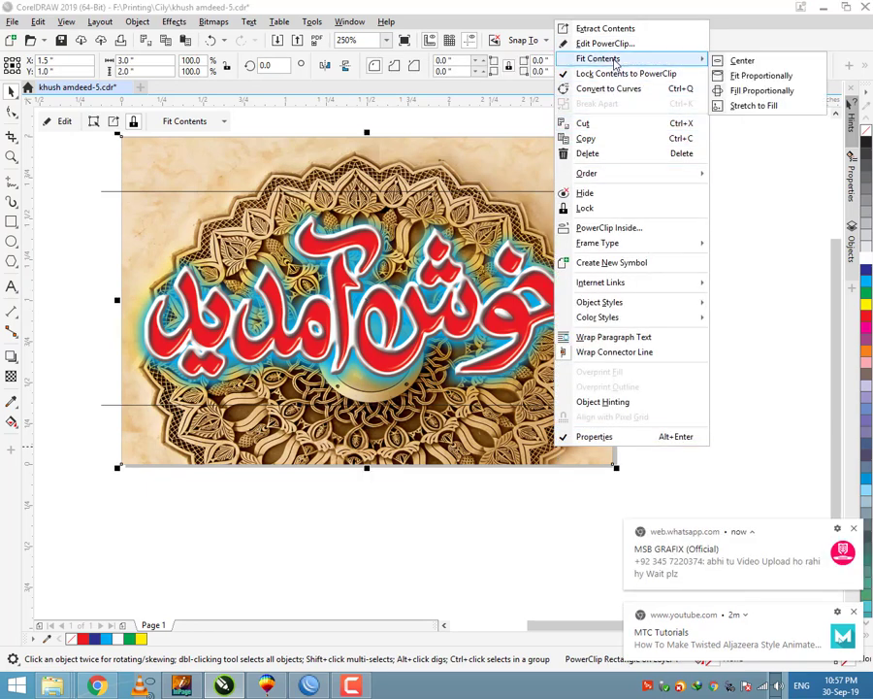
{"action": "left_click", "coordinate": [606, 44]}
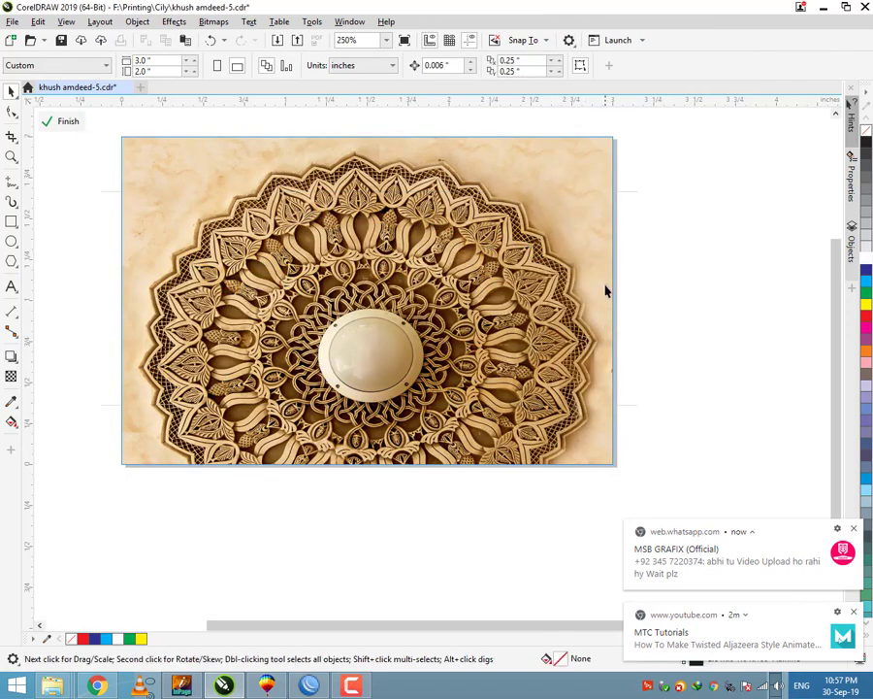
{"action": "left_click", "coordinate": [606, 289]}
{"action": "left_click_drag", "start_coordinate": [699, 193], "coordinate": [41, 451]}
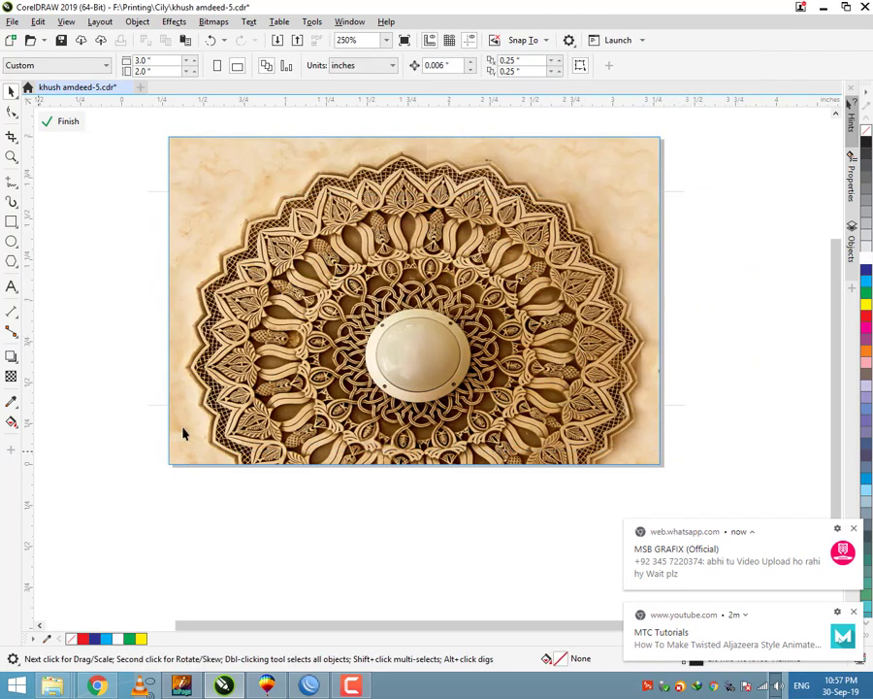
{"action": "scroll", "coordinate": [283, 375], "scroll_direction": "down", "scroll_amount": 1}
{"action": "left_click", "coordinate": [396, 243], "text": "ctrl"}
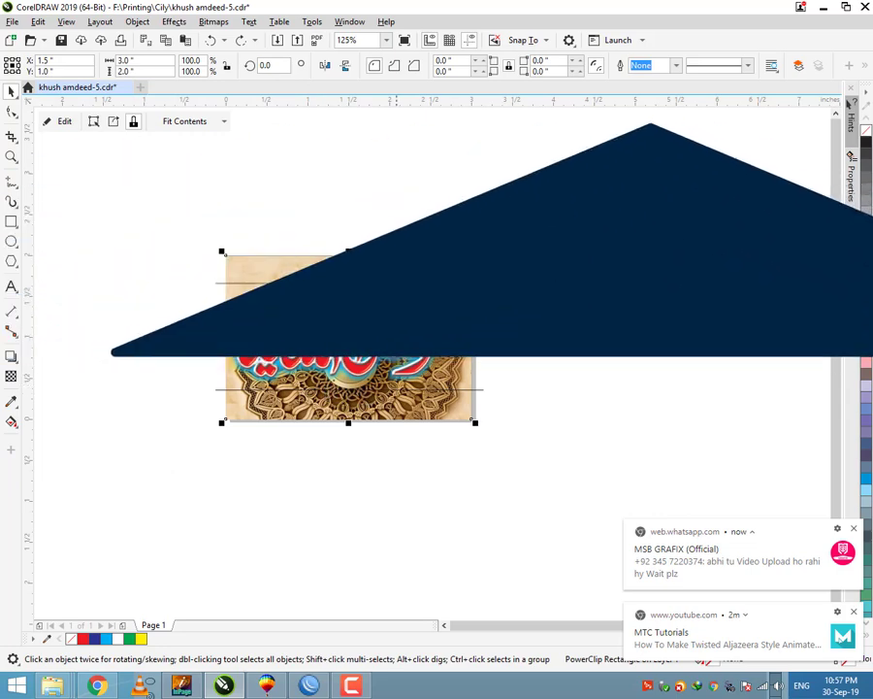
Fill the rectangle over the calligraphy with blue (C100 M100 Y0 K0) and remove its outline.
{"action": "scroll", "coordinate": [452, 314], "scroll_direction": "up", "scroll_amount": 1}
{"action": "left_click", "coordinate": [516, 291]}
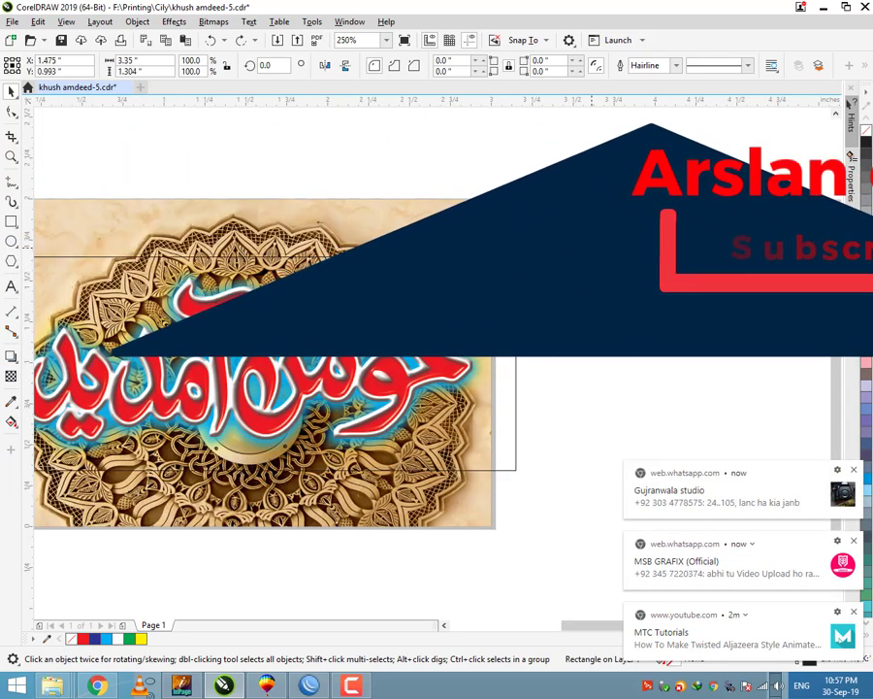
{"action": "left_click", "coordinate": [592, 249]}
{"action": "left_click_drag", "start_coordinate": [516, 289], "coordinate": [529, 289]}
{"action": "key", "text": "ctrl+z"}
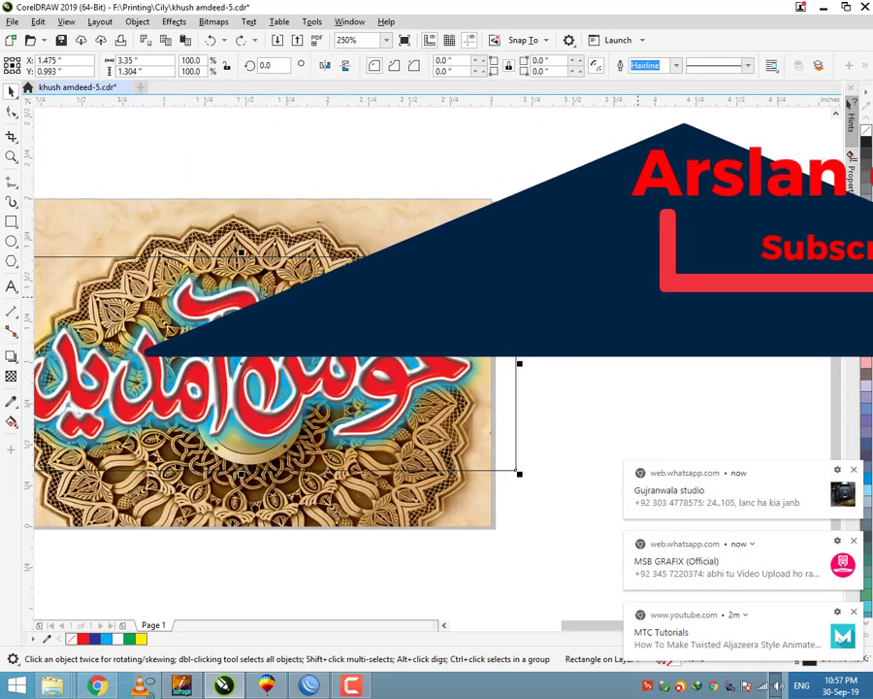
{"action": "left_click", "coordinate": [865, 270]}
{"action": "scroll", "coordinate": [392, 197], "scroll_direction": "down", "scroll_amount": 1}
{"action": "scroll", "coordinate": [278, 216], "scroll_direction": "up", "scroll_amount": 1}
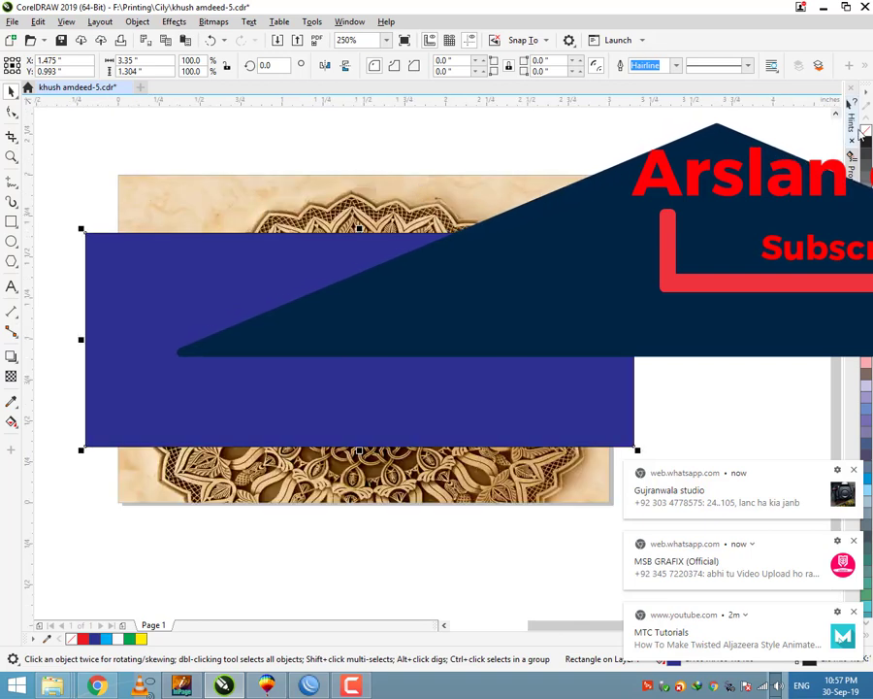
{"action": "right_click", "coordinate": [865, 132]}
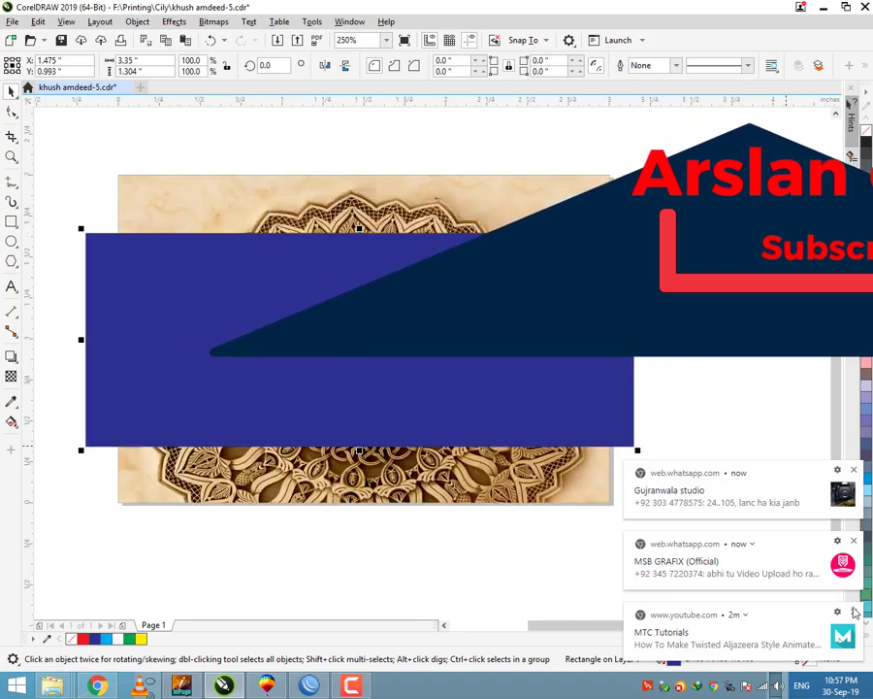
{"action": "left_click", "coordinate": [854, 612]}
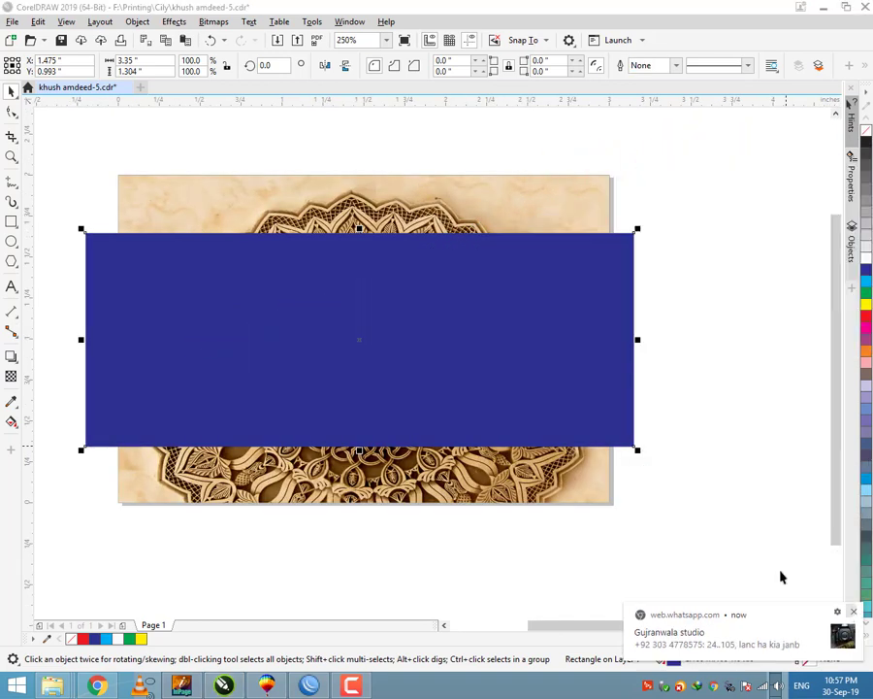
Give the rectangle a linear fountain fill from blue to red, with the end colour set to #FC0000.
{"action": "key", "text": "F11"}
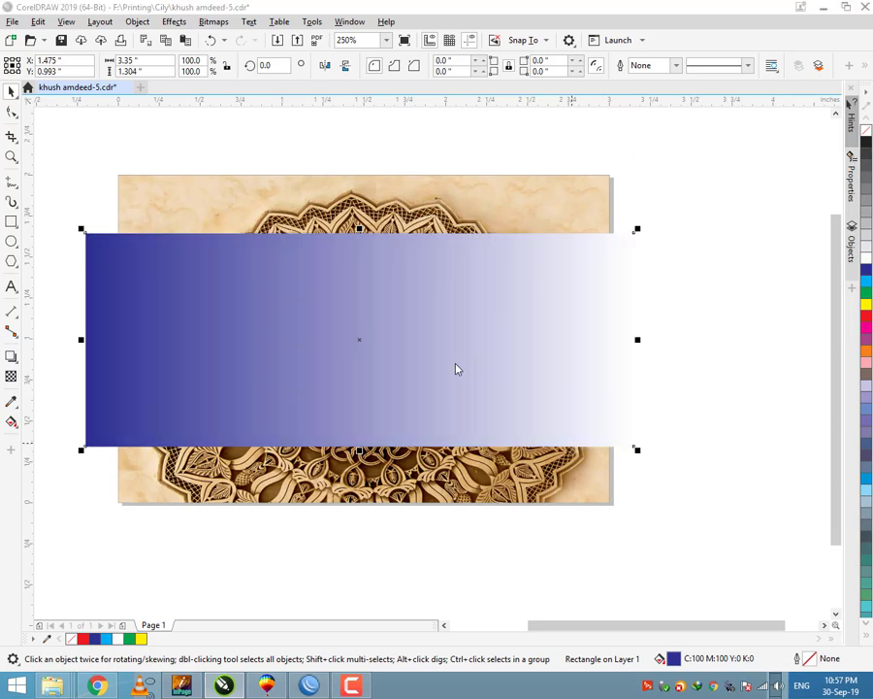
{"action": "left_click", "coordinate": [402, 392]}
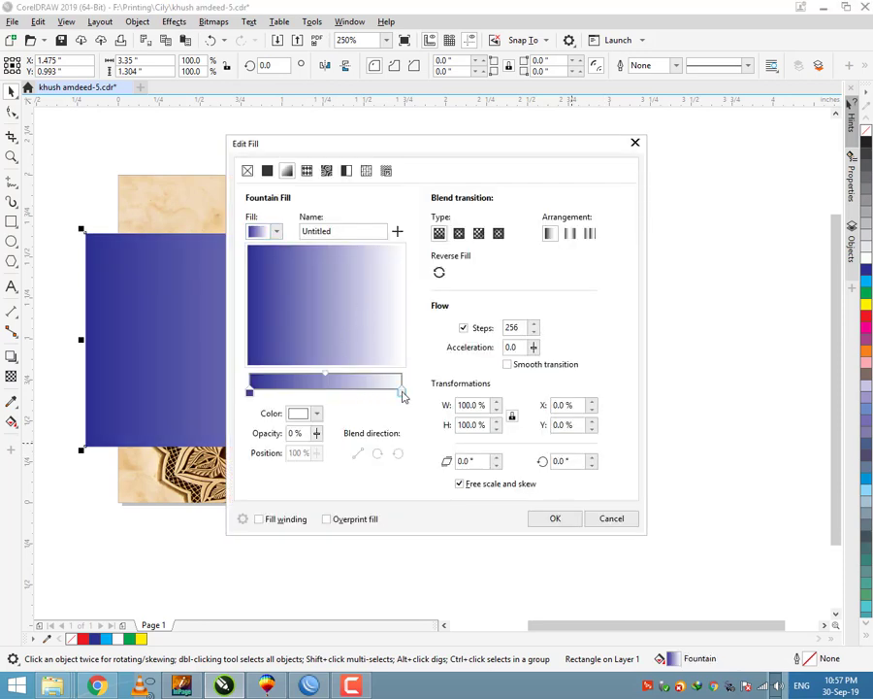
{"action": "left_click", "coordinate": [315, 415]}
{"action": "left_click_drag", "start_coordinate": [346, 484], "coordinate": [387, 479]}
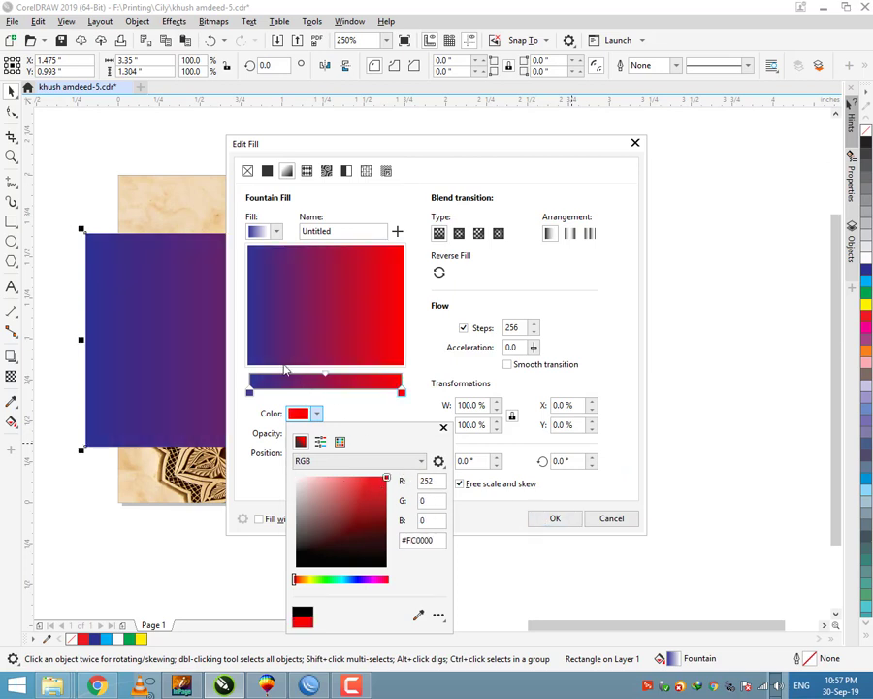
Add a green colour node (C64 M0 Y100 K0) at 45% in the fountain fill and apply it to the rectangle.
{"action": "left_click", "coordinate": [286, 373]}
{"action": "left_click", "coordinate": [291, 381]}
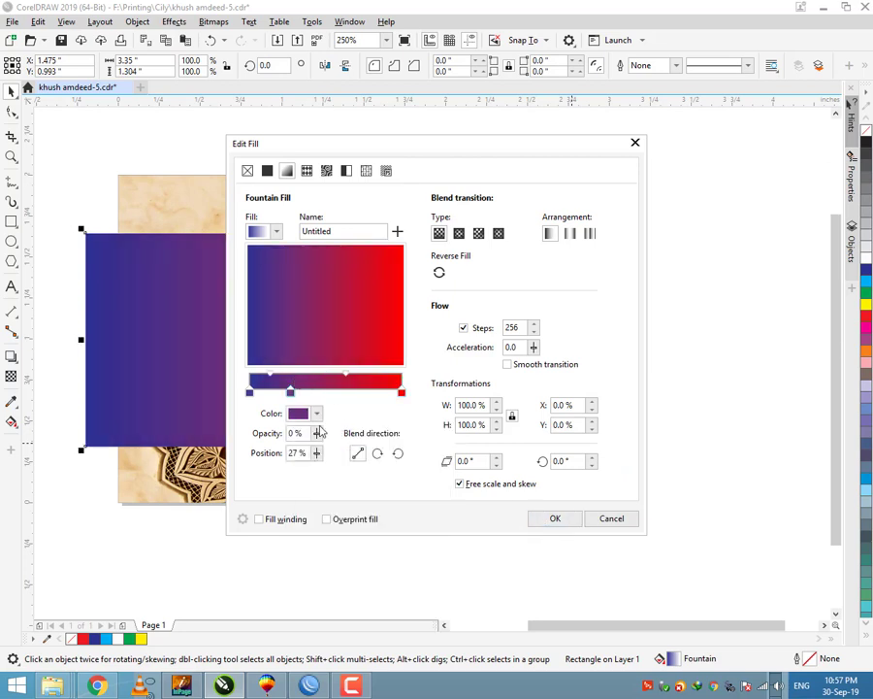
{"action": "left_click", "coordinate": [316, 413]}
{"action": "left_click", "coordinate": [324, 580]}
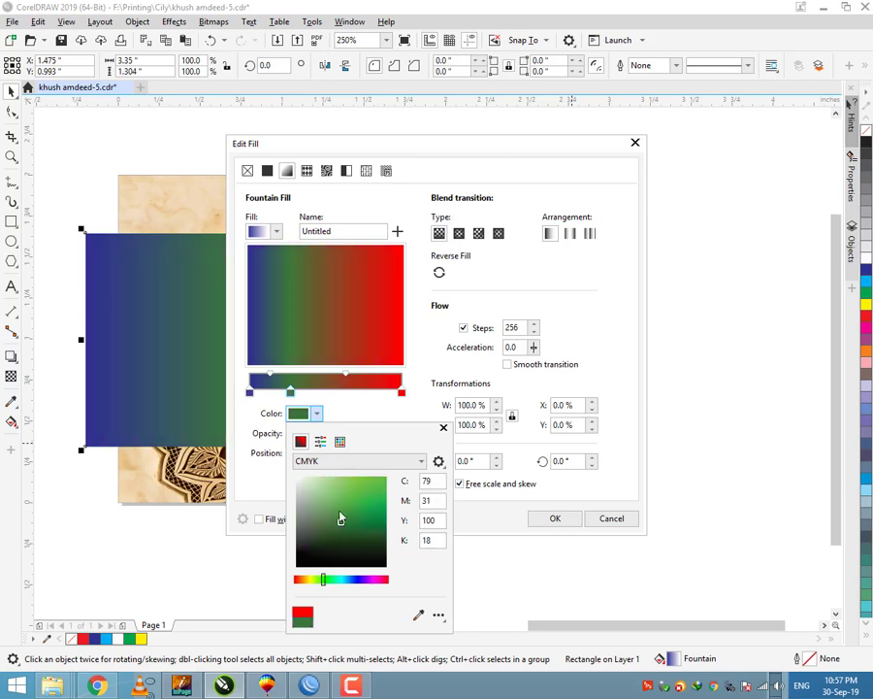
{"action": "left_click", "coordinate": [362, 488]}
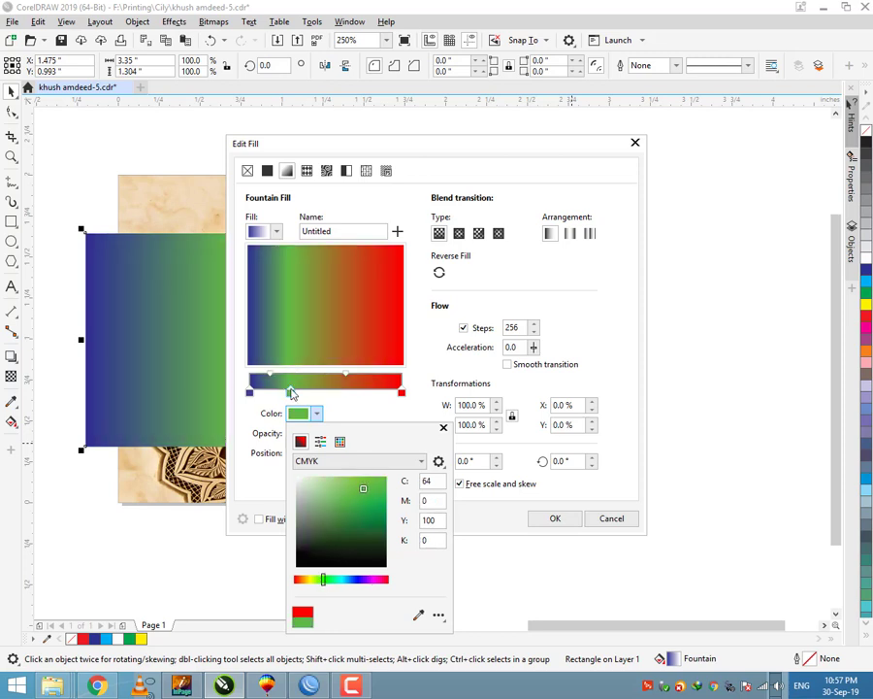
{"action": "left_click", "coordinate": [326, 397]}
{"action": "left_click_drag", "start_coordinate": [290, 390], "coordinate": [317, 390]}
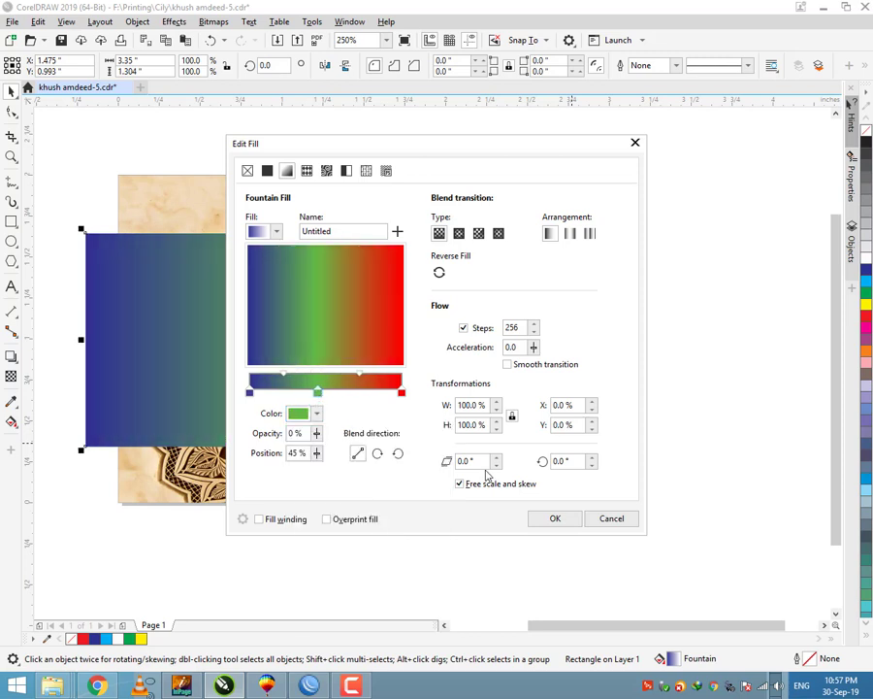
{"action": "left_click", "coordinate": [550, 519]}
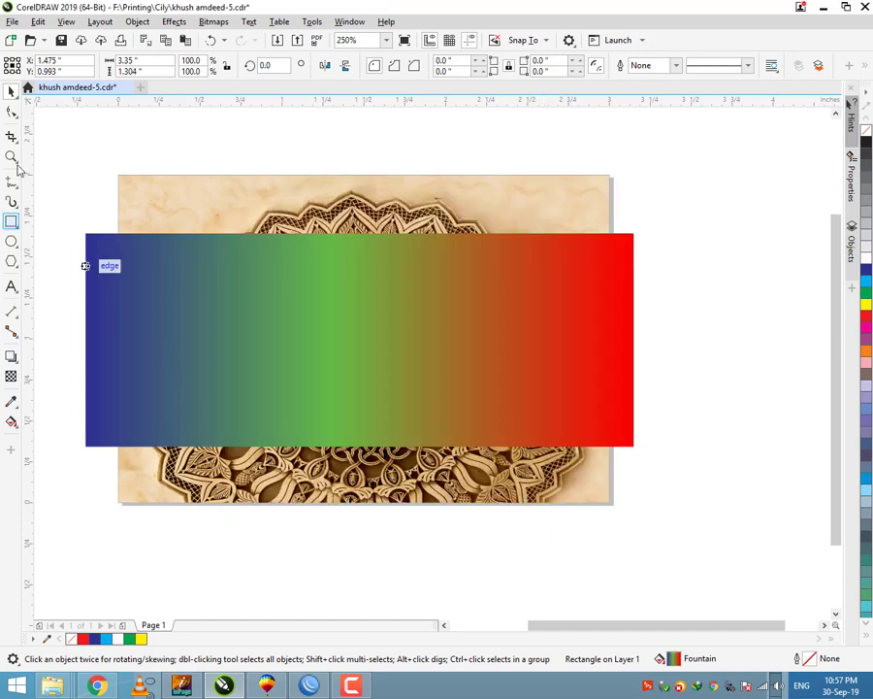
Apply a uniform transparency of 50 to the gradient rectangle and convert it to curves.
{"action": "left_click", "coordinate": [11, 378]}
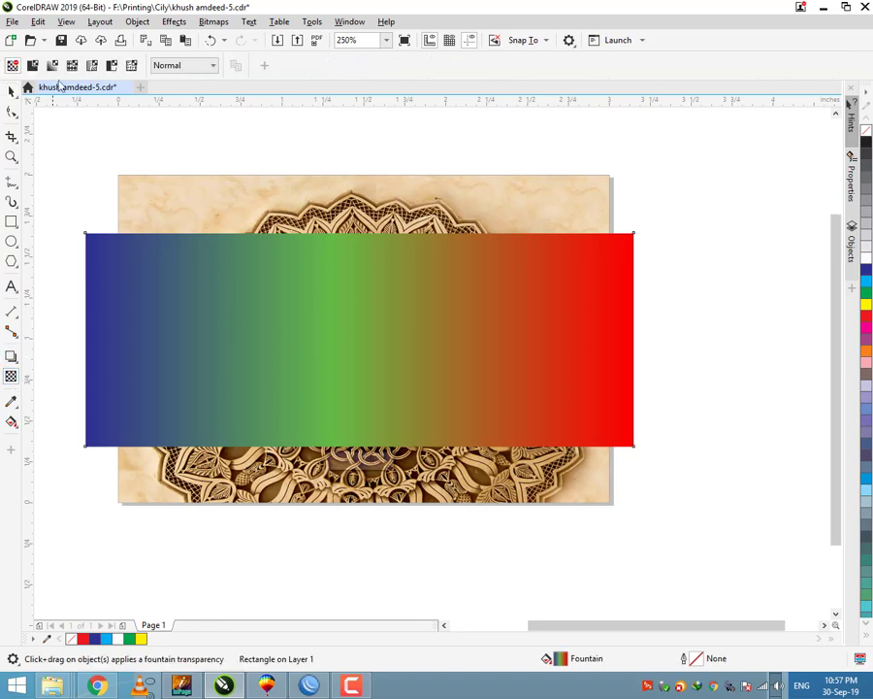
{"action": "left_click", "coordinate": [32, 66]}
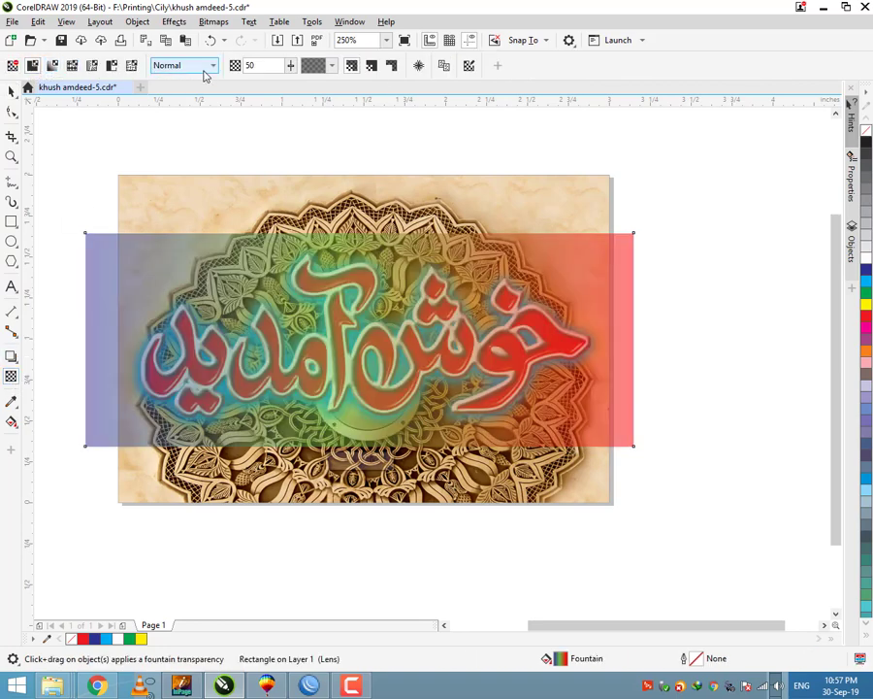
{"action": "left_click", "coordinate": [10, 90]}
{"action": "right_click", "coordinate": [617, 274]}
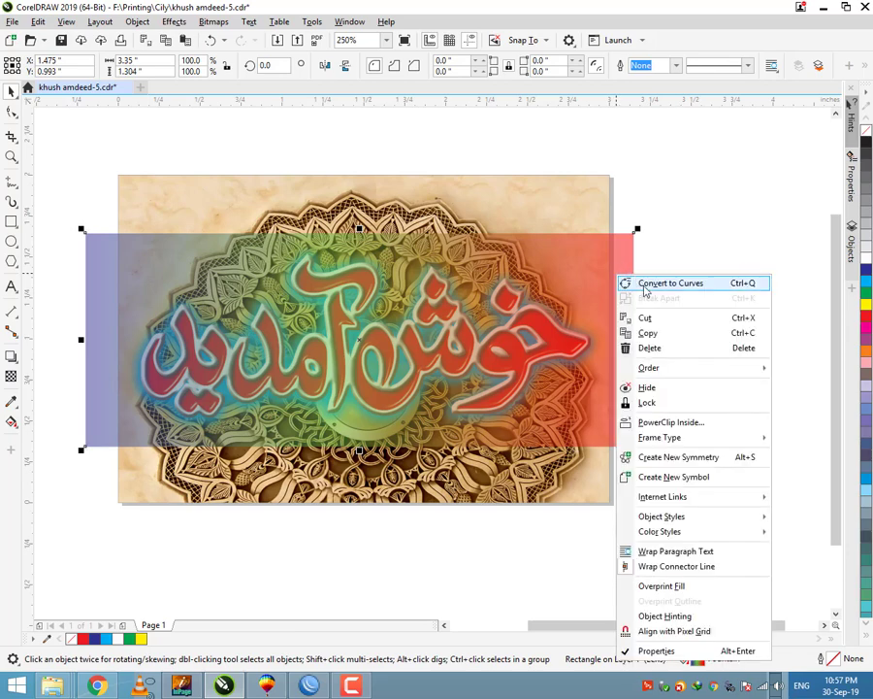
{"action": "left_click", "coordinate": [641, 281]}
PowerClip the transparent gradient band inside the background frame so it sits behind the calligraphy.
{"action": "right_click", "coordinate": [613, 244]}
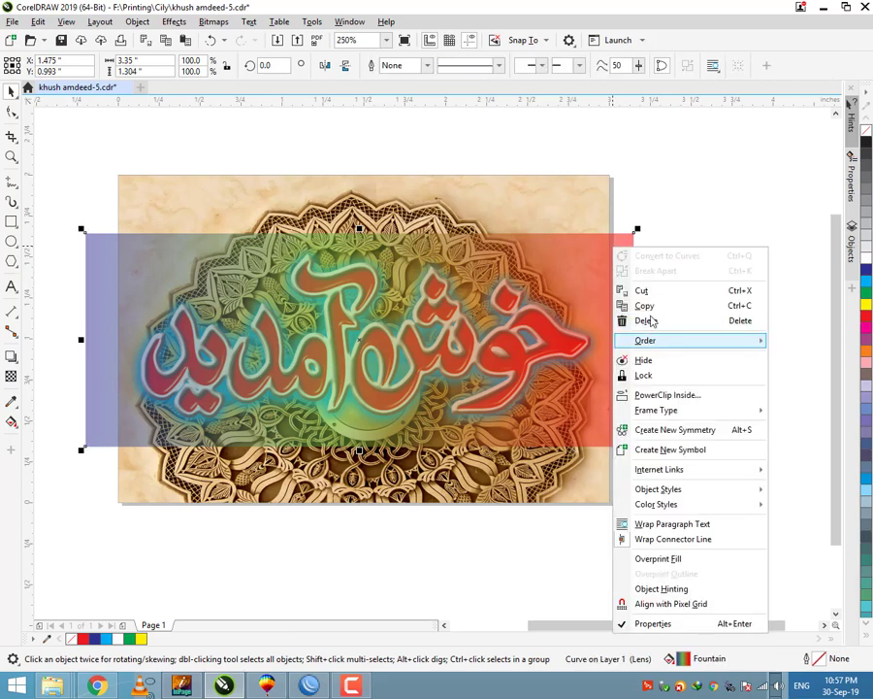
{"action": "left_click", "coordinate": [667, 395]}
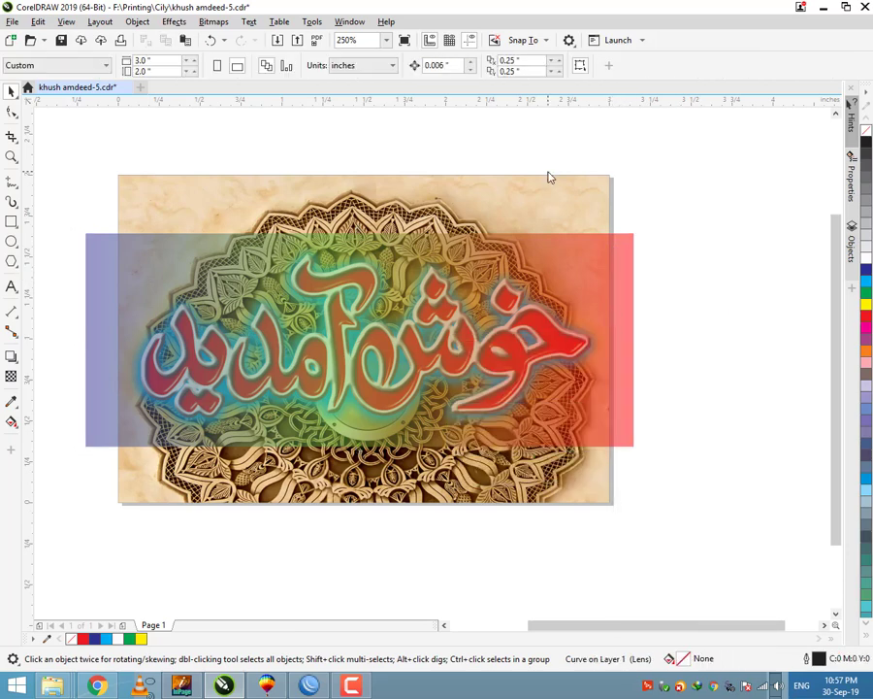
{"action": "left_click", "coordinate": [559, 195]}
{"action": "left_click", "coordinate": [422, 384]}
Place the gradient band inside the background frame, open its PowerClip contents for editing, and finish editing.
{"action": "left_click", "coordinate": [531, 194]}
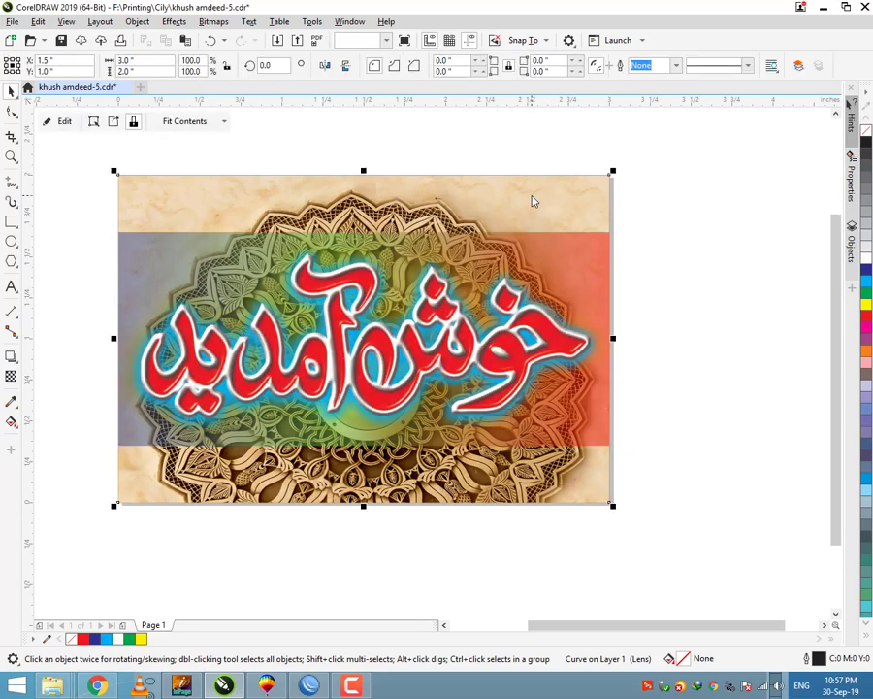
{"action": "right_click", "coordinate": [542, 181]}
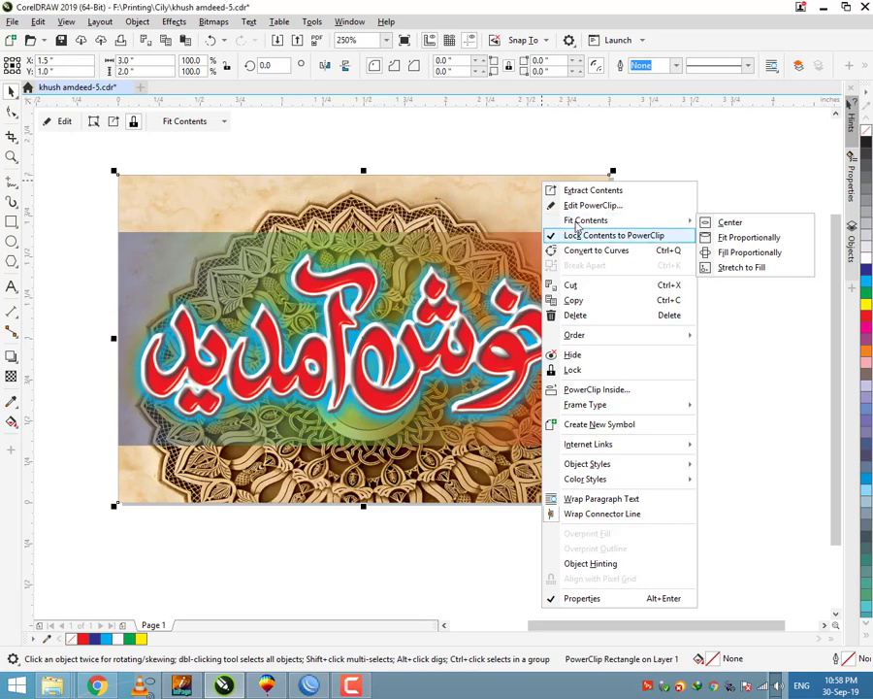
{"action": "left_click", "coordinate": [588, 205]}
{"action": "left_click", "coordinate": [574, 285]}
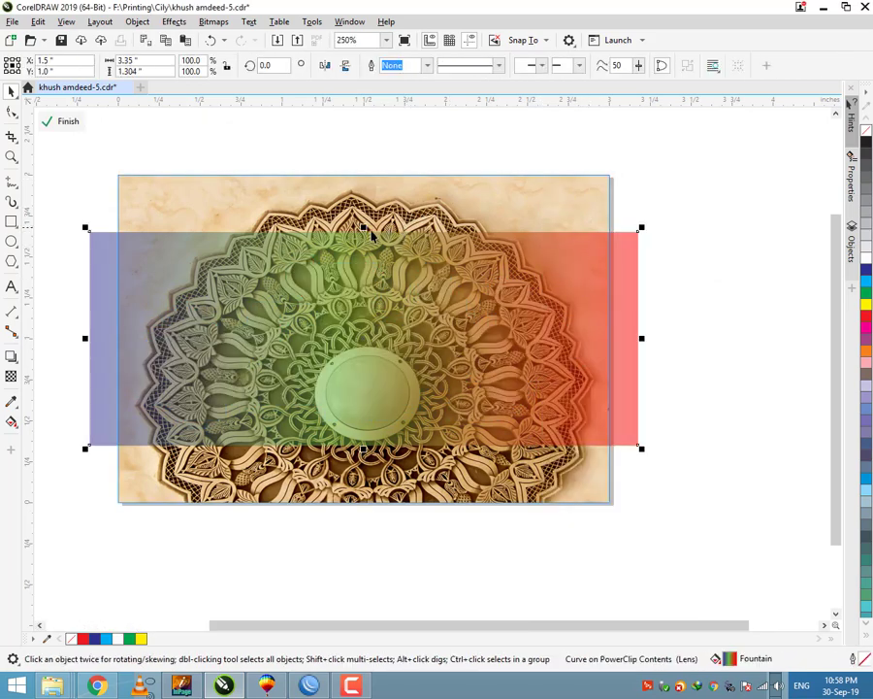
{"action": "right_click", "coordinate": [577, 301]}
{"action": "left_click", "coordinate": [636, 297]}
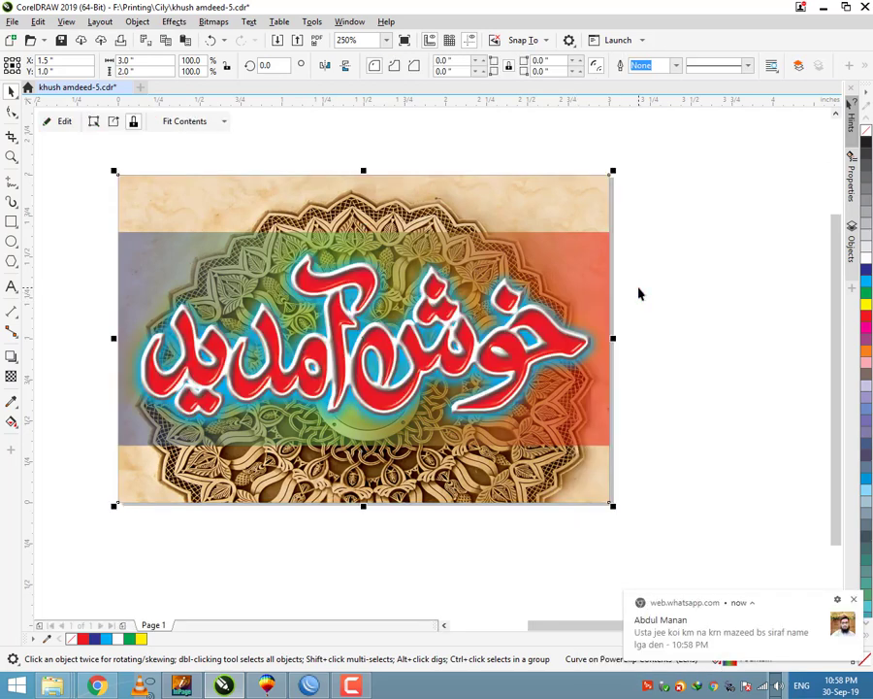
{"action": "left_click", "coordinate": [697, 388]}
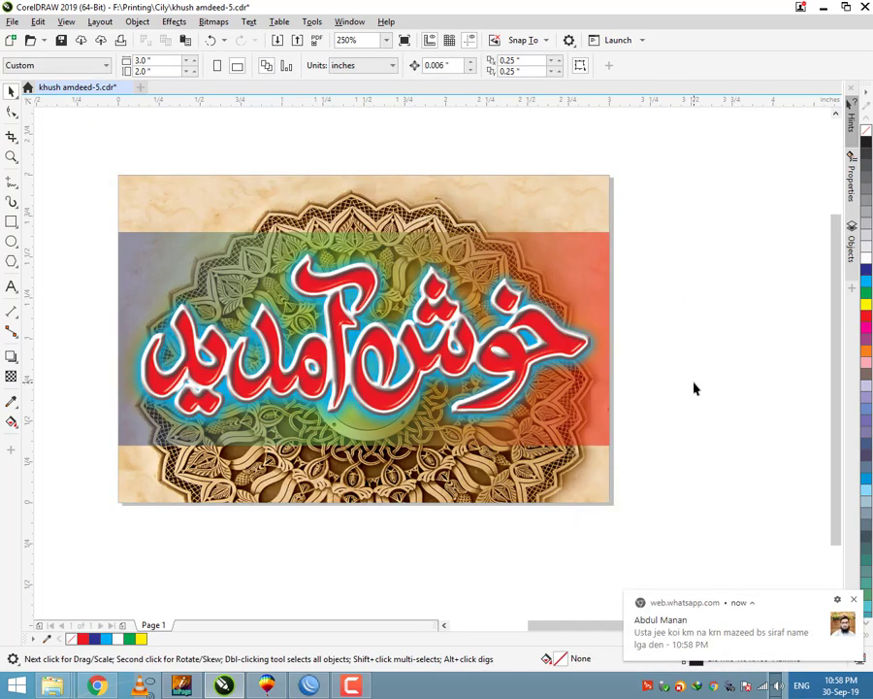
{"action": "left_click", "coordinate": [854, 600]}
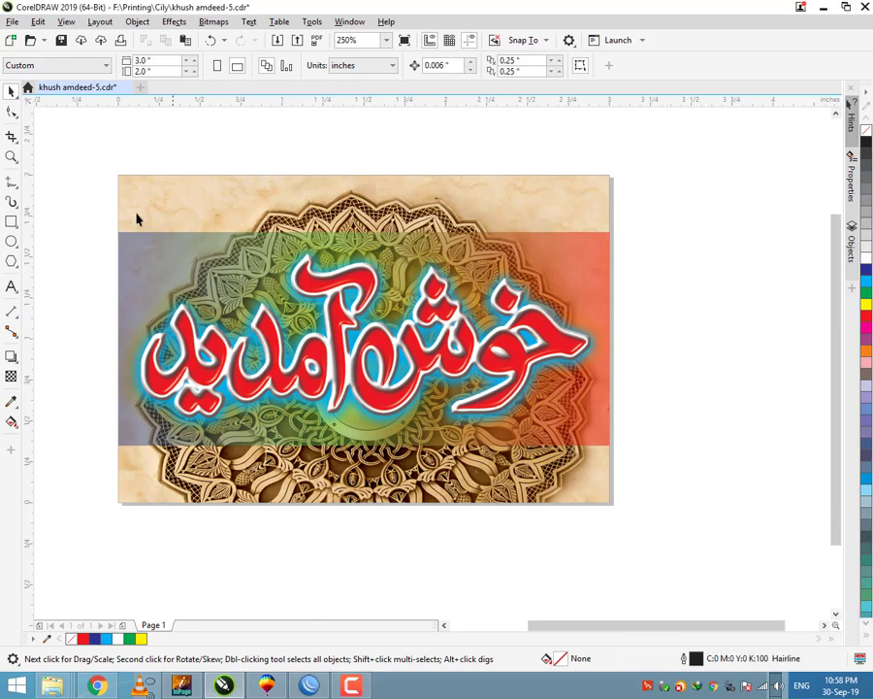
Select all objects and set up a save of only the selection as a CDR drawing in version 11.0.
{"action": "key", "text": "ctrl+a"}
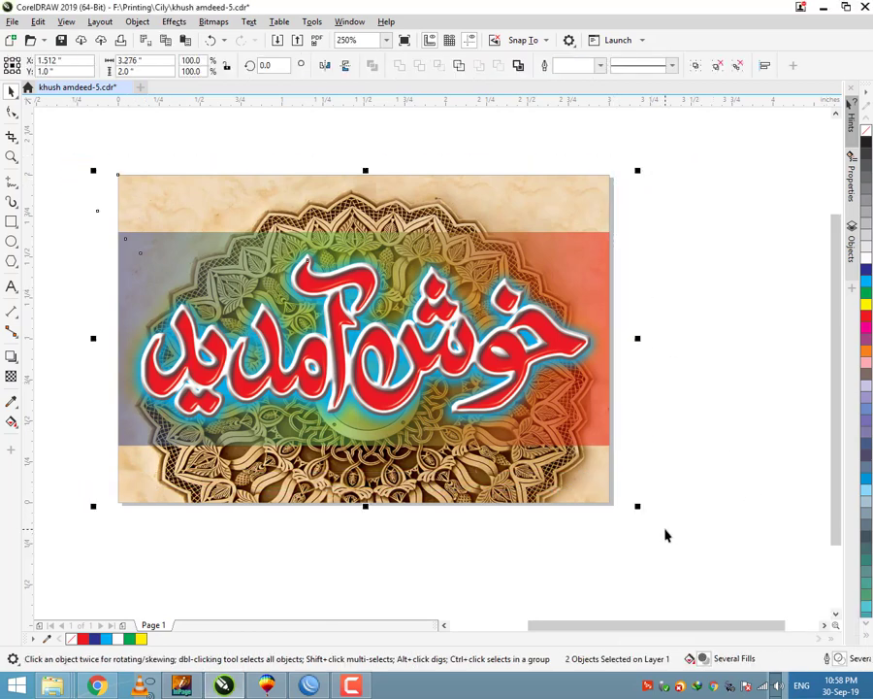
{"action": "key", "text": "shift+F2"}
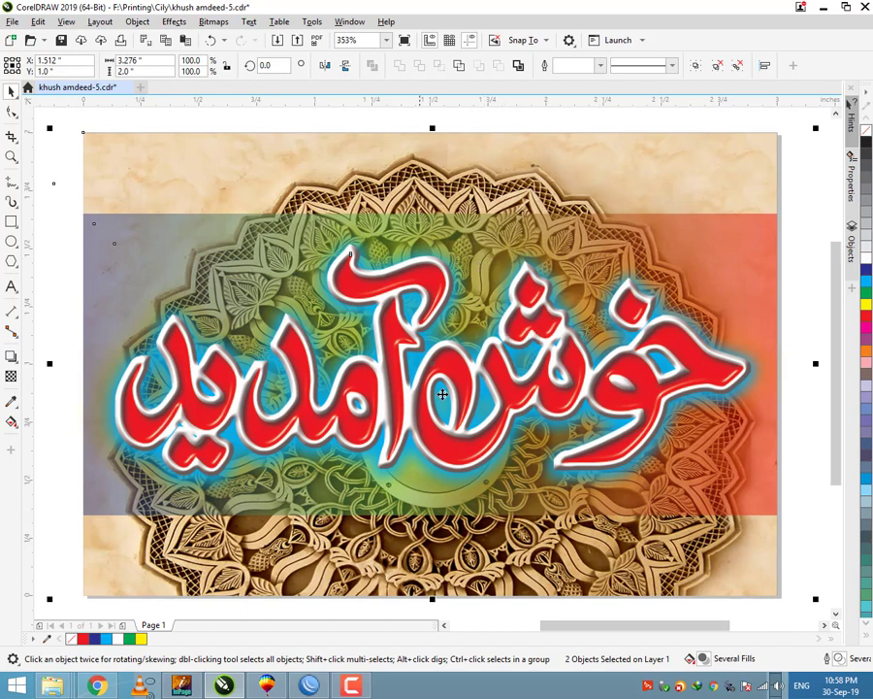
{"action": "scroll", "coordinate": [441, 394], "scroll_direction": "up", "scroll_amount": 6}
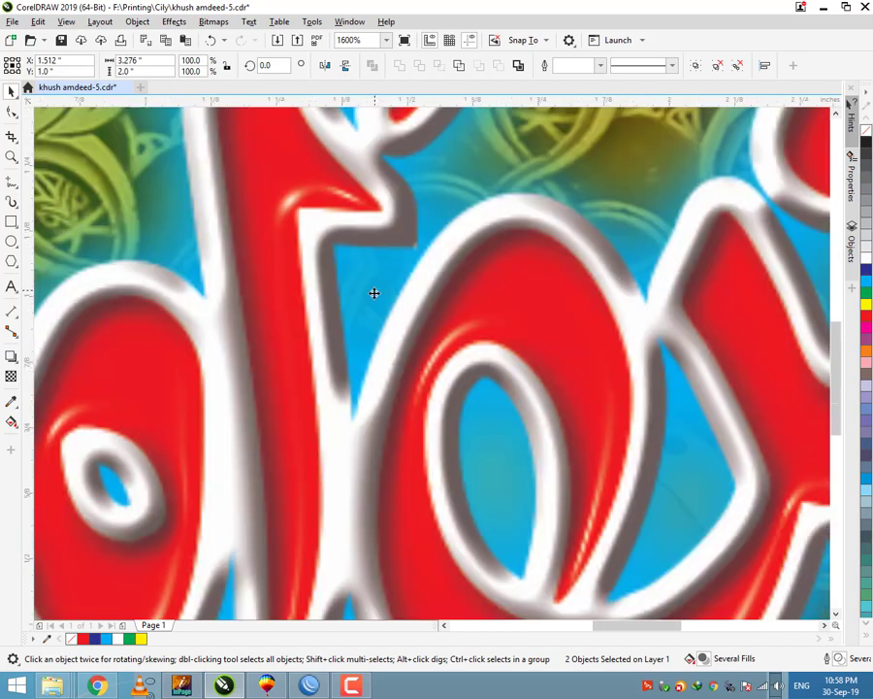
{"action": "scroll", "coordinate": [374, 294], "scroll_direction": "down", "scroll_amount": 1}
{"action": "scroll", "coordinate": [373, 297], "scroll_direction": "down", "scroll_amount": 2}
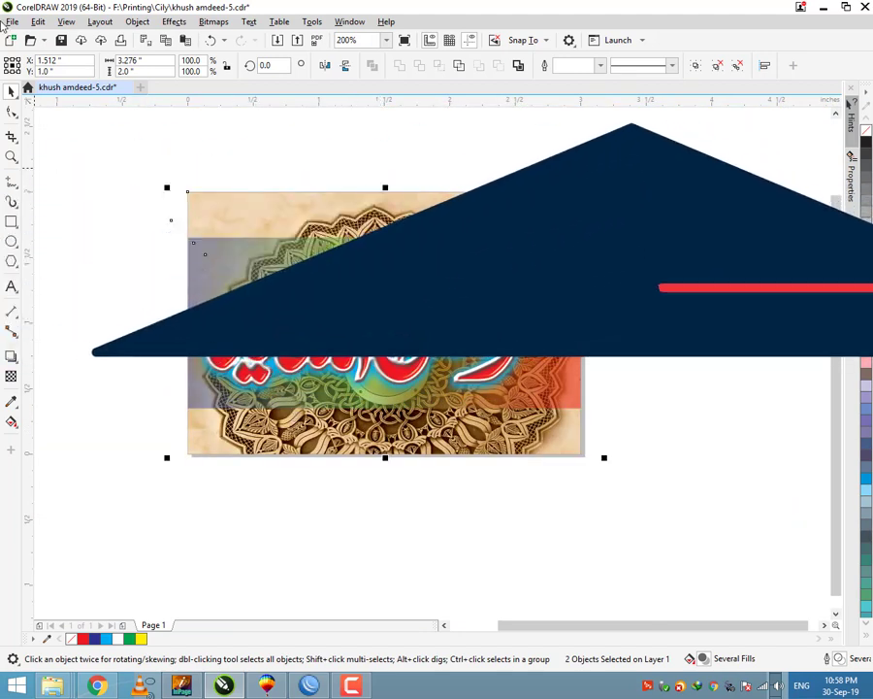
{"action": "left_click", "coordinate": [12, 22]}
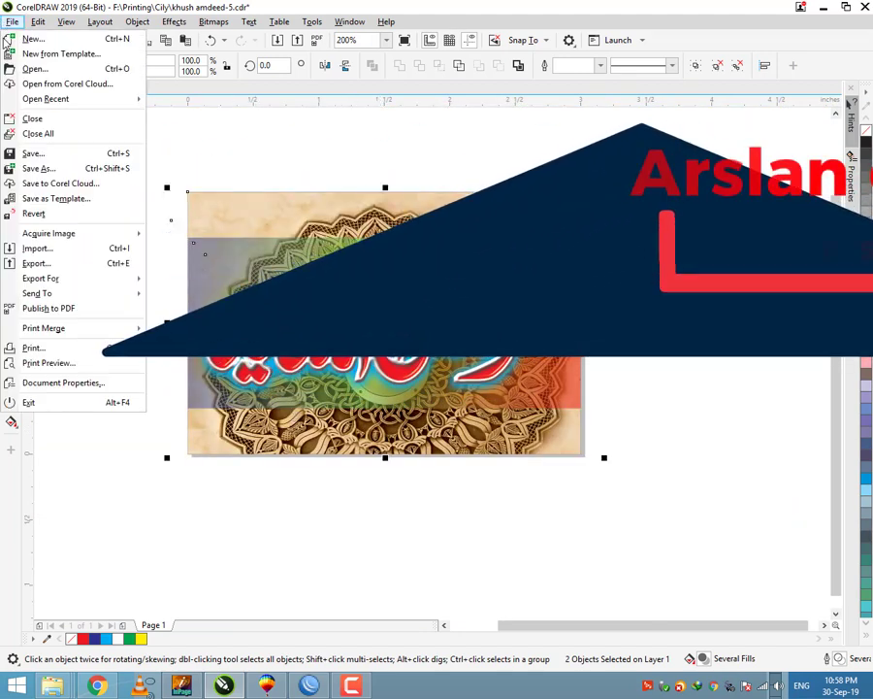
{"action": "left_click", "coordinate": [41, 168]}
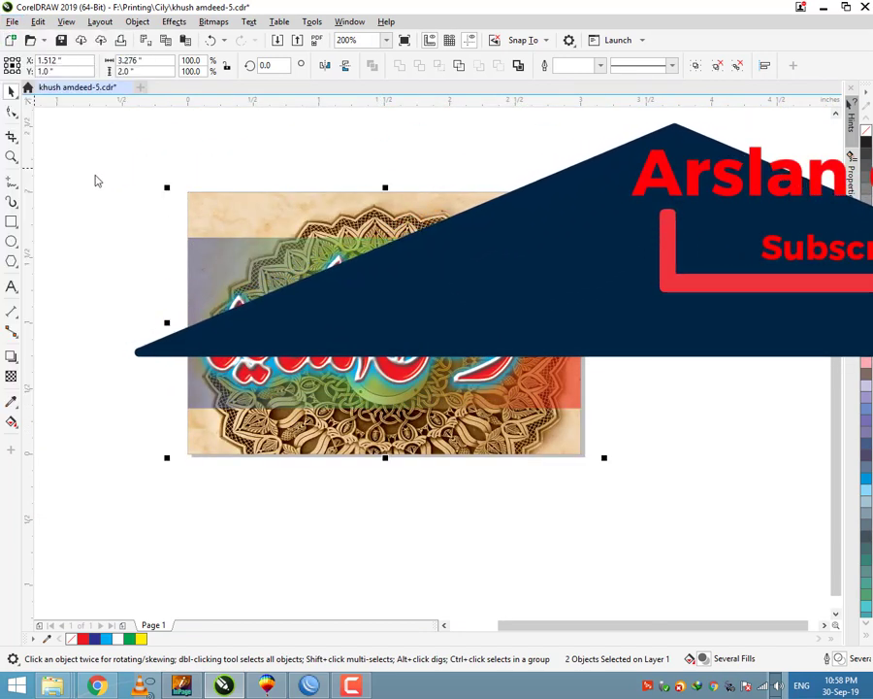
{"action": "left_click", "coordinate": [553, 493]}
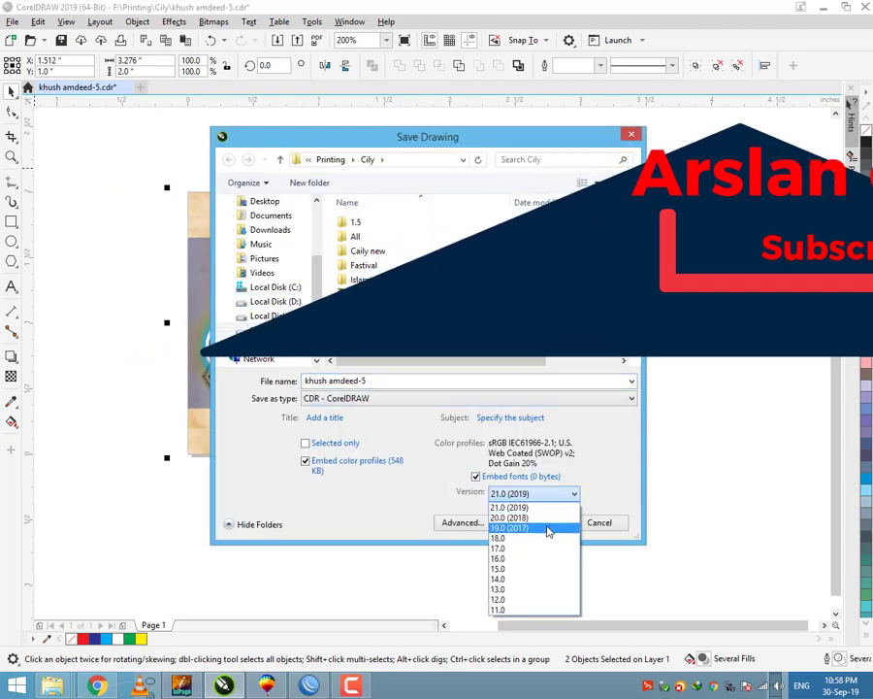
{"action": "left_click", "coordinate": [552, 611]}
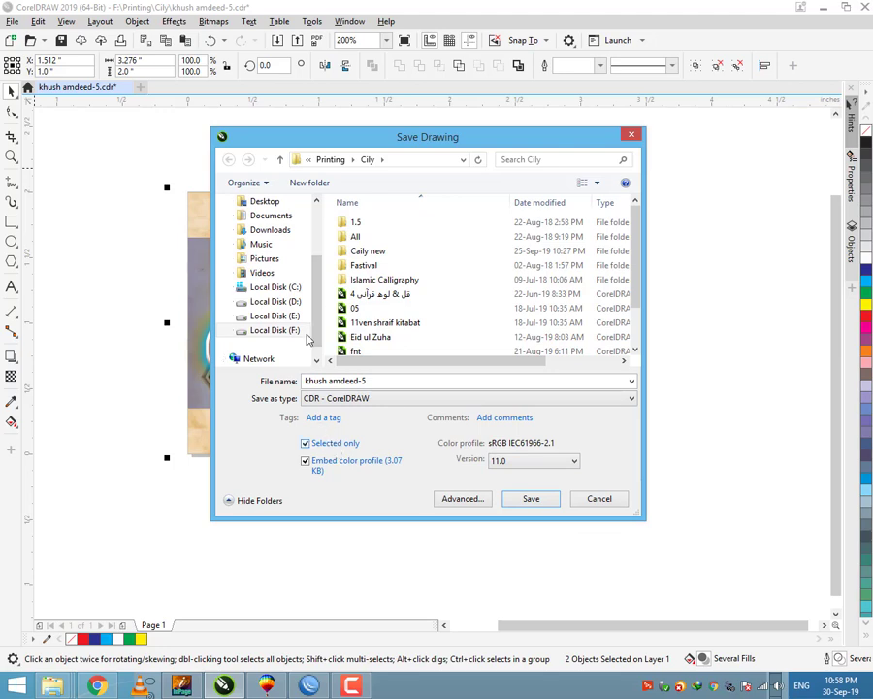
Save the drawing as khush amdeed-5 on the Desktop with the keep appearance option, and minimise the program window.
{"action": "scroll", "coordinate": [272, 291], "scroll_direction": "up", "scroll_amount": 5}
{"action": "left_click", "coordinate": [264, 221]}
{"action": "left_click_drag", "start_coordinate": [304, 381], "coordinate": [370, 383]}
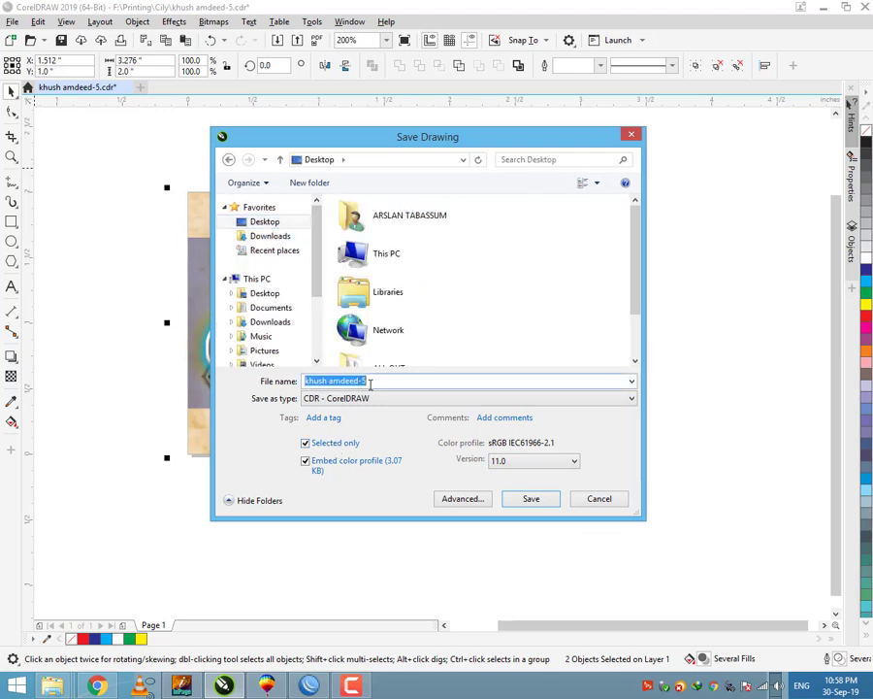
{"action": "left_click", "coordinate": [529, 499]}
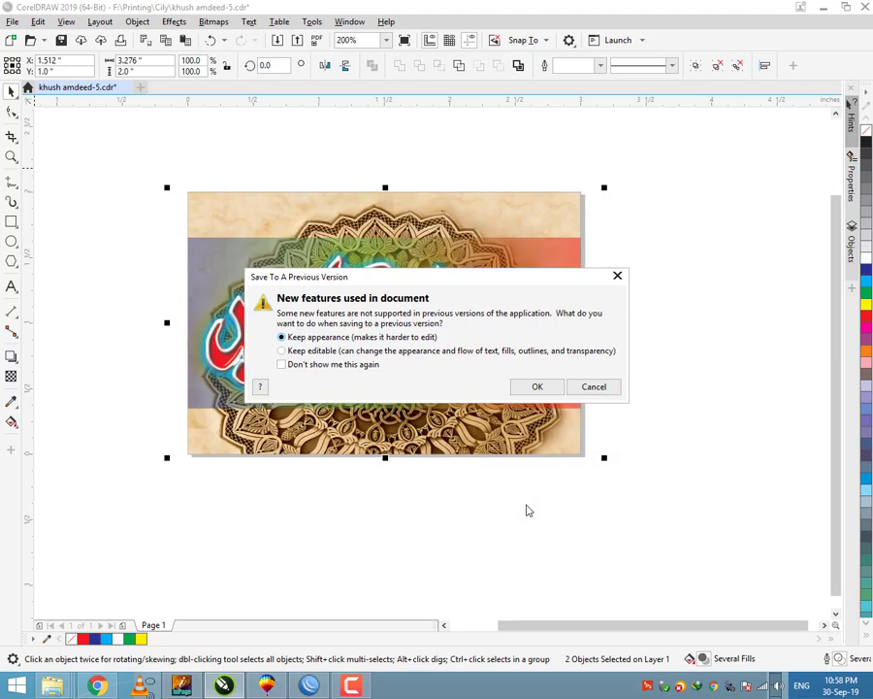
{"action": "left_click", "coordinate": [540, 388]}
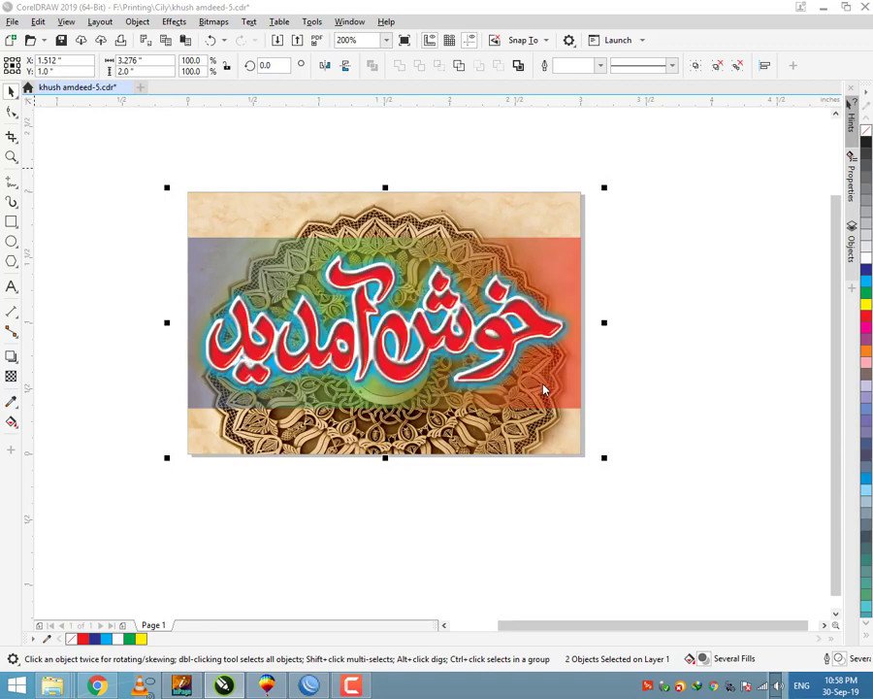
{"action": "left_click", "coordinate": [832, 7]}
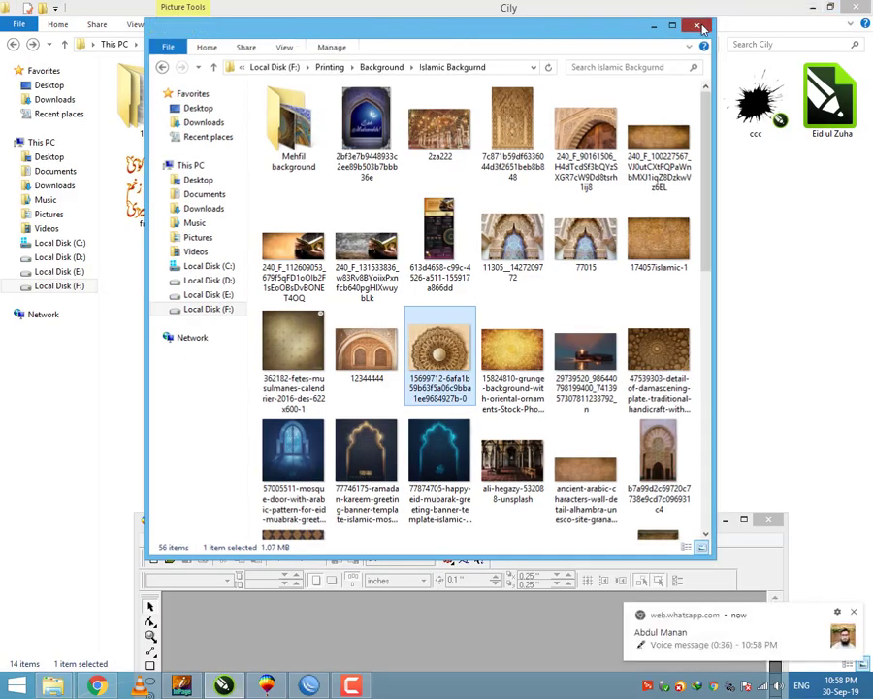